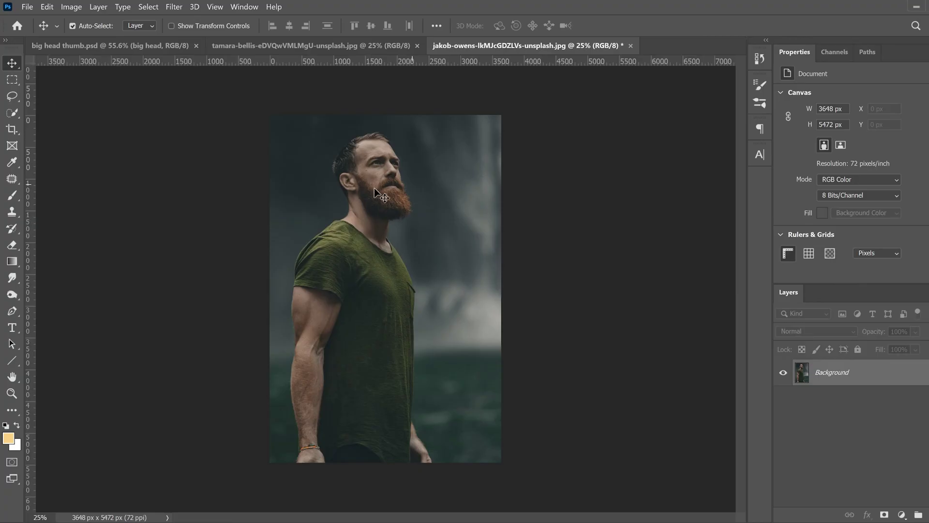
pyautogui.click(342, 44)
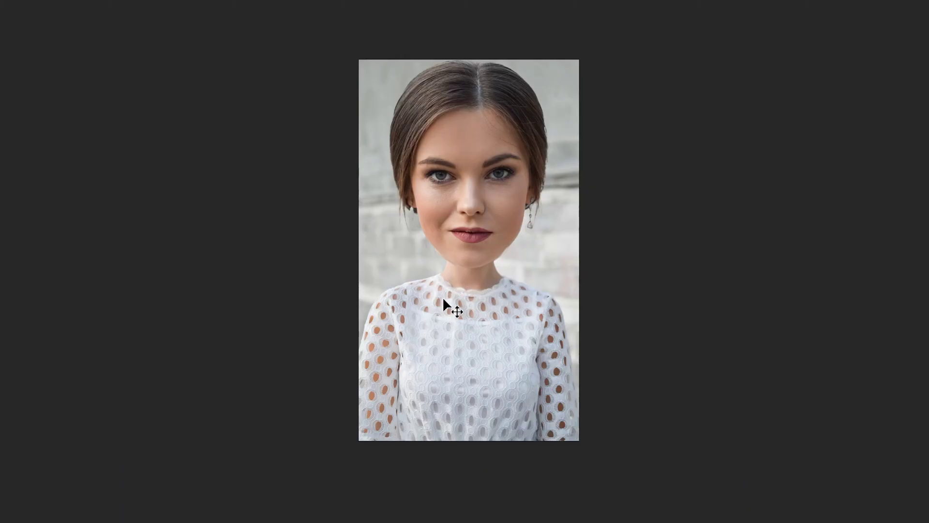
pyautogui.press('Tab')
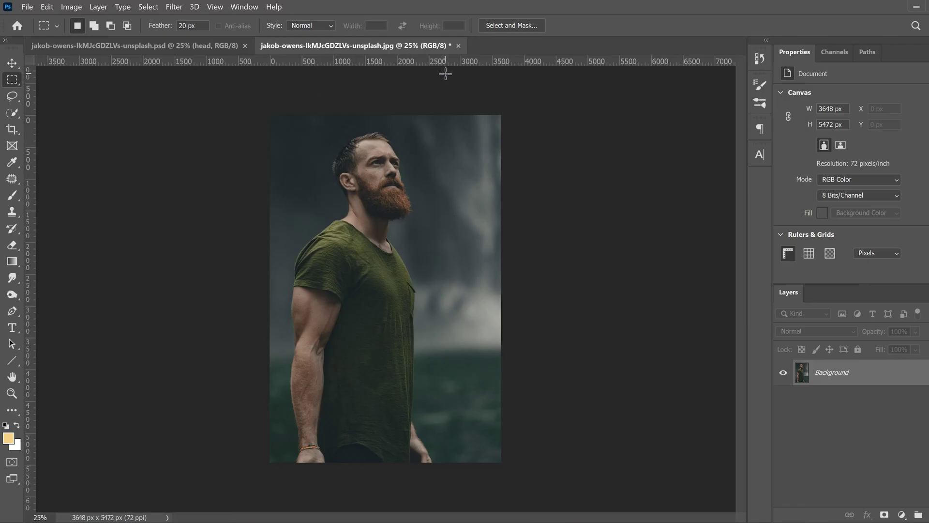
# Step: Increase the canvas height to 6500 pixels, keeping the photo centred
pyautogui.click(71, 7)
pyautogui.click(91, 98)
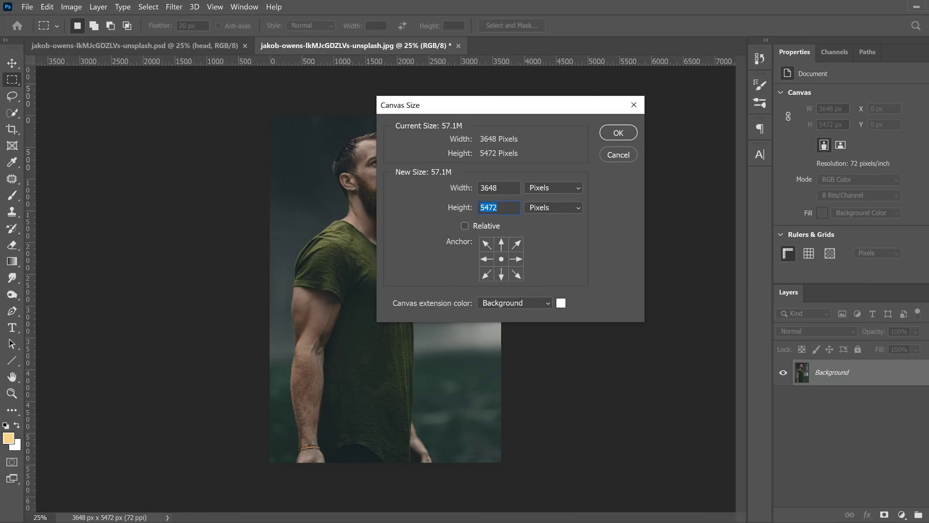
pyautogui.write('6500')
pyautogui.click(619, 132)
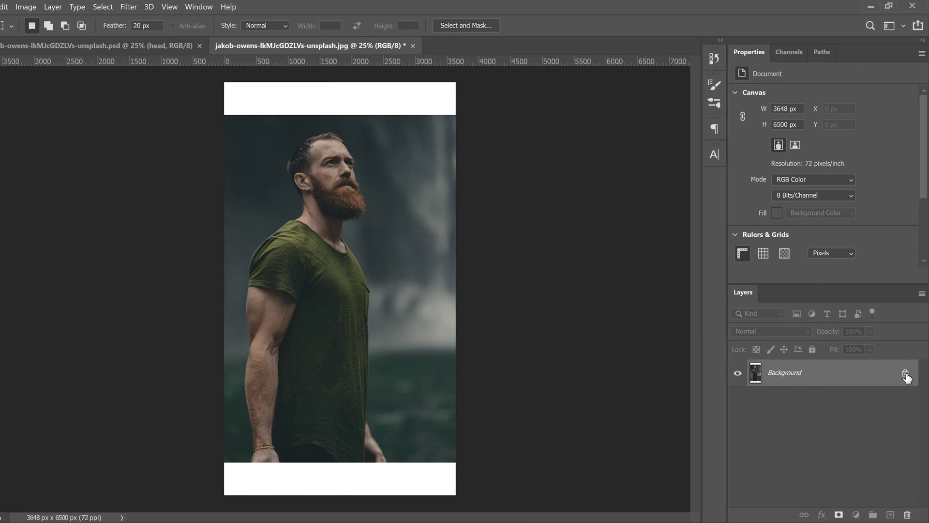
# Step: Unlock the background layer and move the photo straight down until its lower edge meets the bottom of the canvas
pyautogui.click(905, 374)
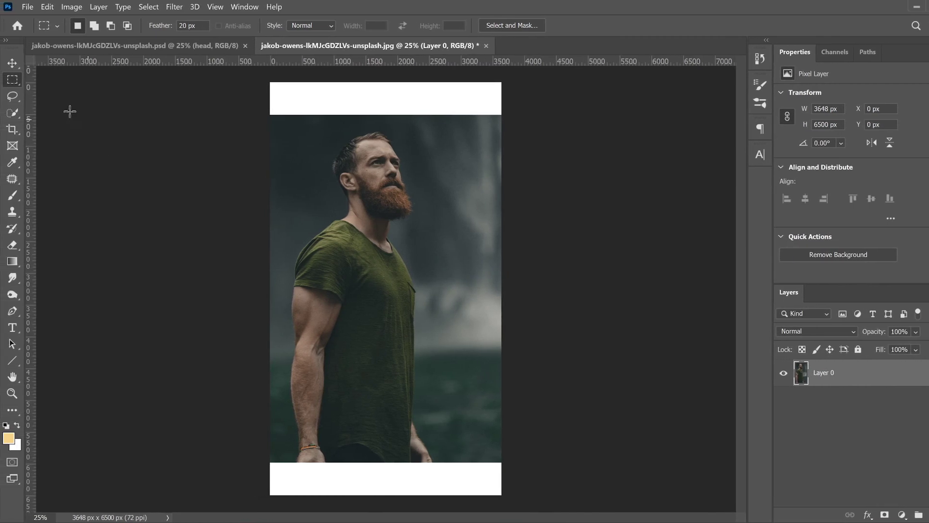
pyautogui.click(12, 64)
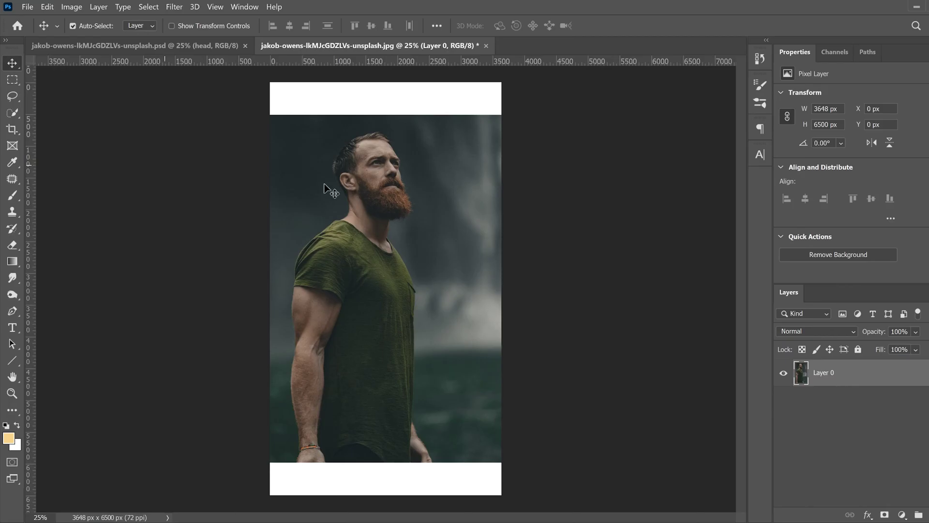
pyautogui.hotkey('shift', 'Down')
pyautogui.hotkey('shift', 'Down')
pyautogui.hotkey('shift', 'Down')
pyautogui.hotkey('shift', 'Down')
pyautogui.hotkey('shift', 'Down')
pyautogui.hotkey('shift', 'Down')
pyautogui.hotkey('shift', 'Down')
pyautogui.press('Down')
pyautogui.press('Down')
pyautogui.press('Down')
pyautogui.press('Down')
pyautogui.press('Down')
pyautogui.press('Down')
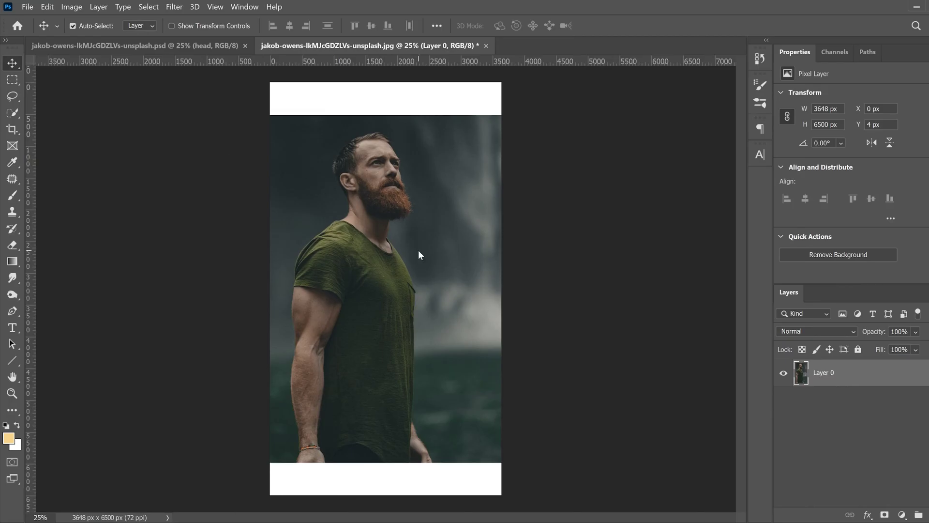
pyautogui.moveTo(418, 252); pyautogui.dragTo(420, 318)
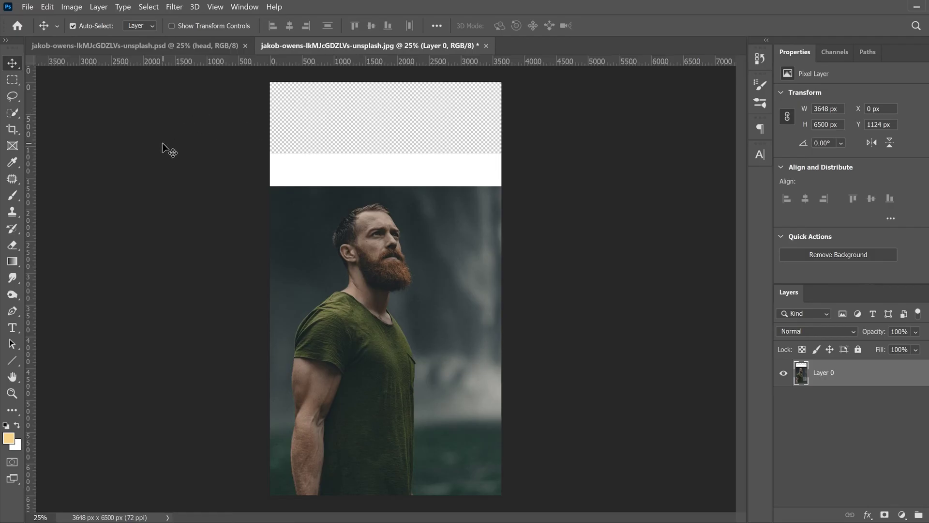
# Step: Try a Content-Aware fill on a rectangular marquee selection with 20 px feather covering the empty area above the photo
pyautogui.click(13, 81)
pyautogui.moveTo(251, 76); pyautogui.dragTo(595, 189)
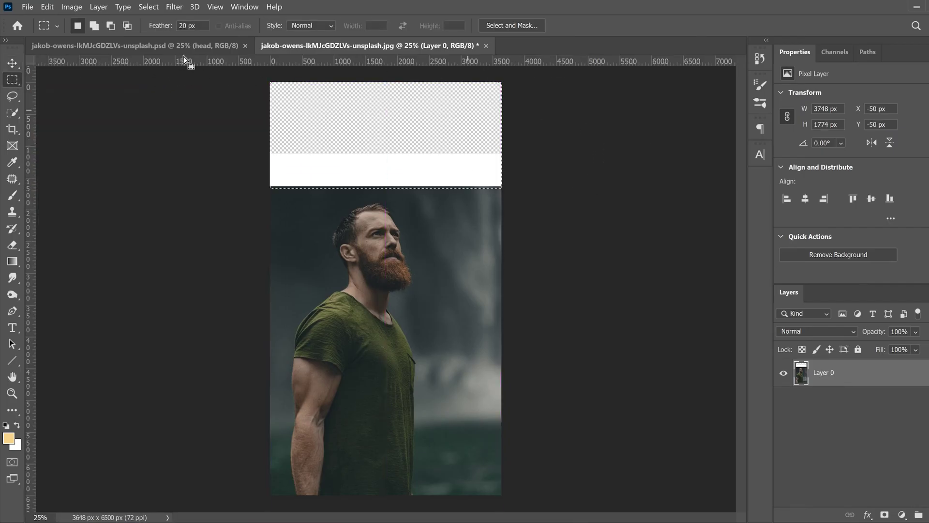
pyautogui.click(47, 7)
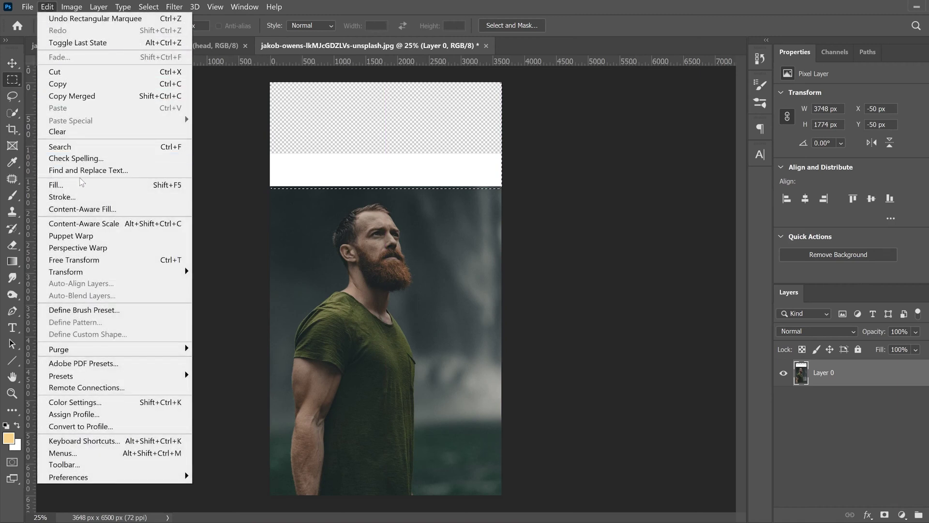
pyautogui.click(56, 184)
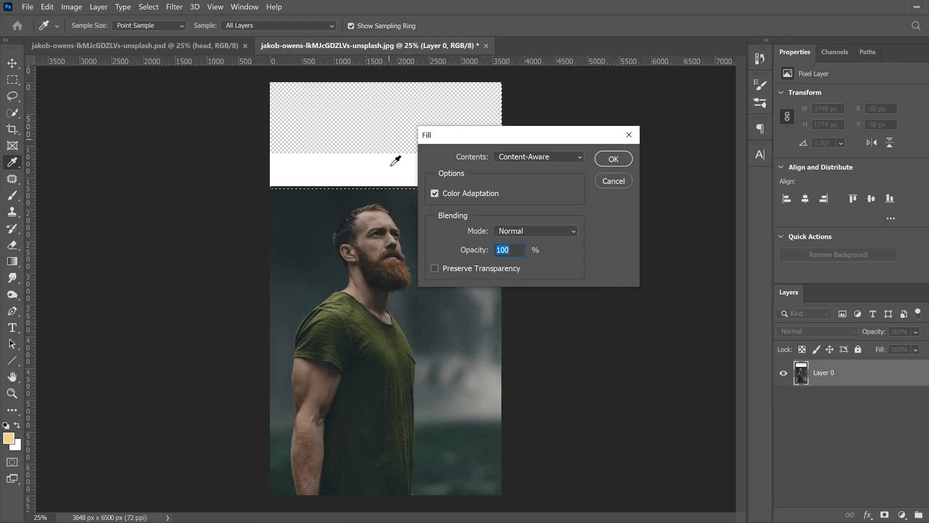
pyautogui.click(615, 160)
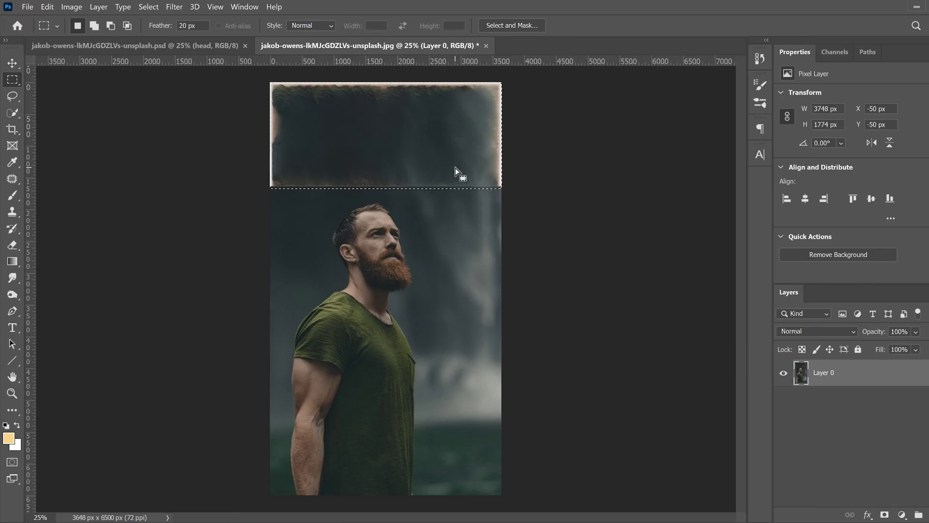
pyautogui.hotkey('ctrl', 'x')
pyautogui.hotkey('ctrl', 'd')
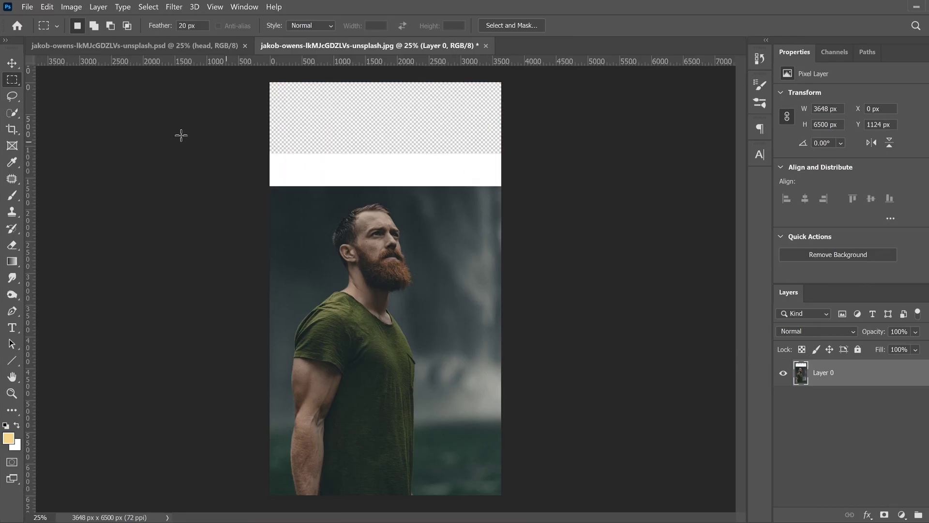
# Step: Lasso the empty area above the photo, slightly overlapping its upper edge, fill it with Content-Aware at 100% opacity, and deselect
pyautogui.click(12, 96)
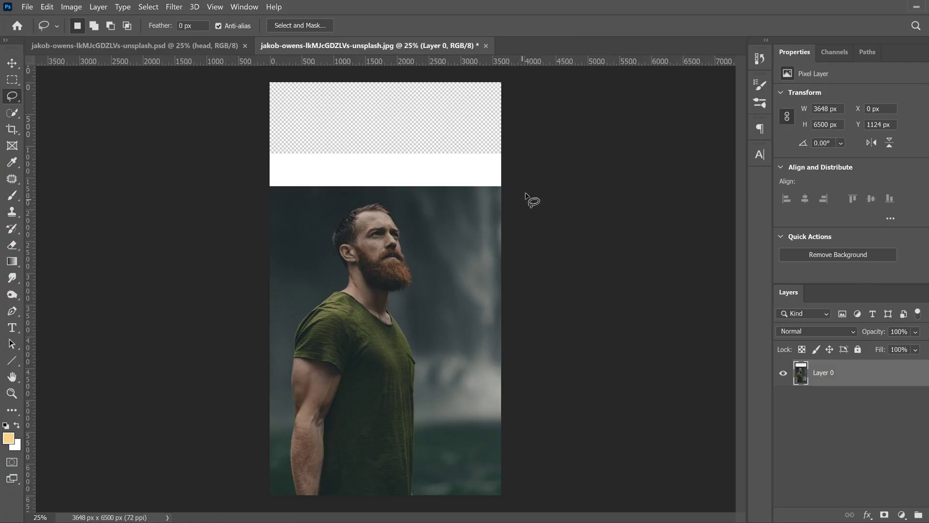
pyautogui.moveTo(502, 193)
pyautogui.mouseDown()
pyautogui.moveTo(264, 196)
pyautogui.moveTo(215, 129)
pyautogui.moveTo(206, 78)
pyautogui.moveTo(224, 61)
pyautogui.moveTo(509, 63)
pyautogui.moveTo(525, 190)
pyautogui.mouseUp()
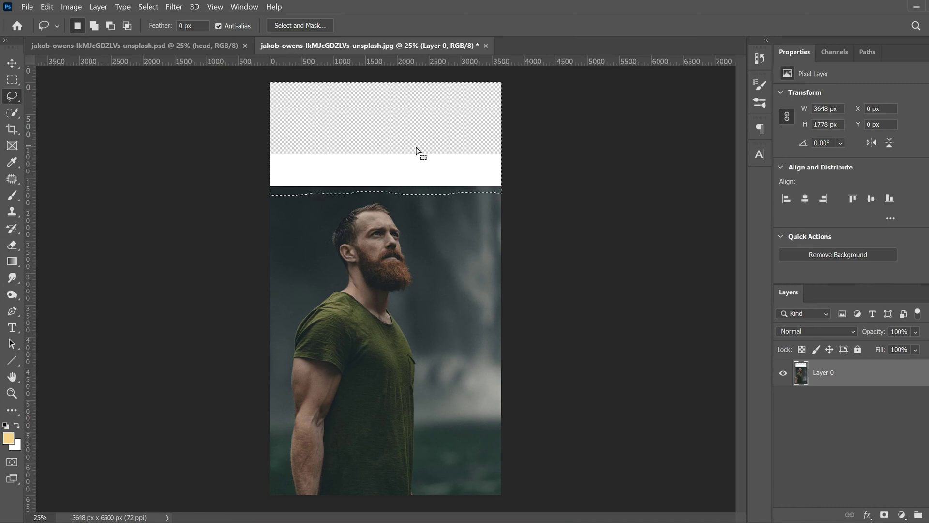
pyautogui.click(47, 6)
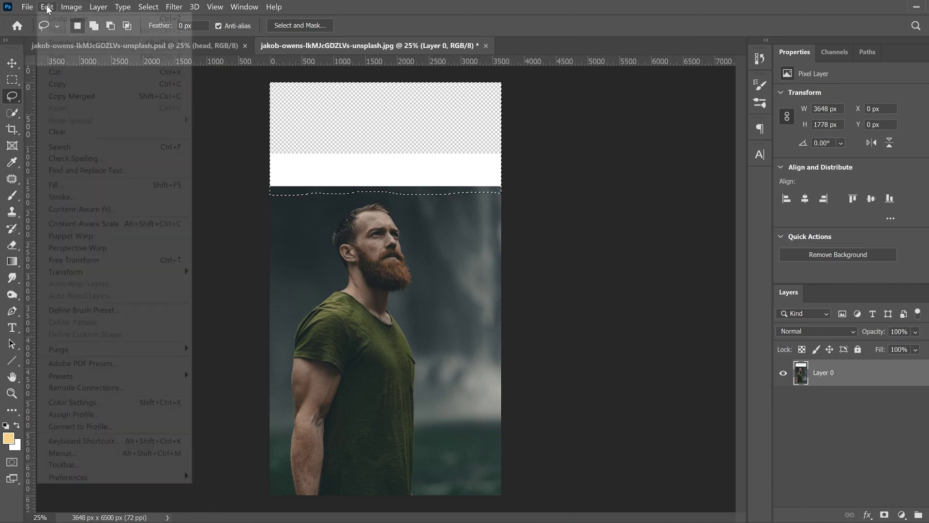
pyautogui.click(57, 186)
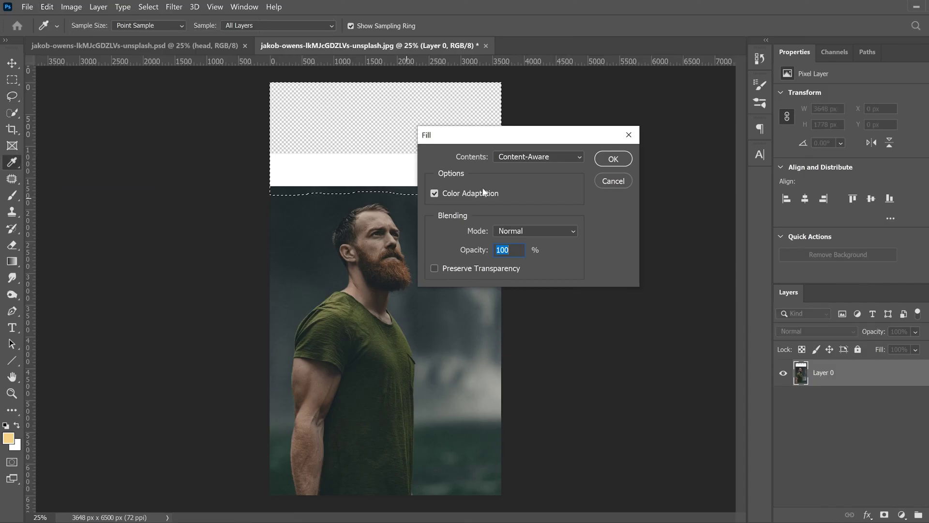
pyautogui.click(622, 161)
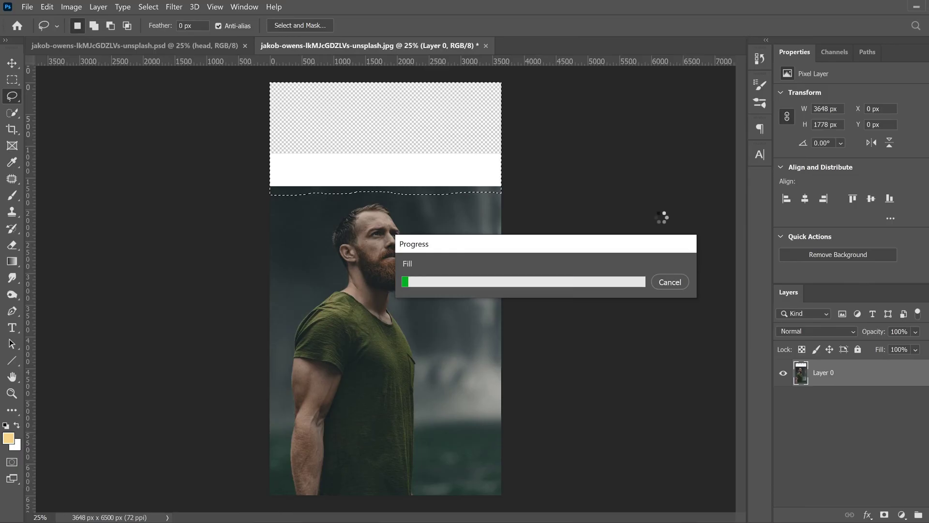
pyautogui.click(12, 79)
pyautogui.hotkey('ctrl', 'd')
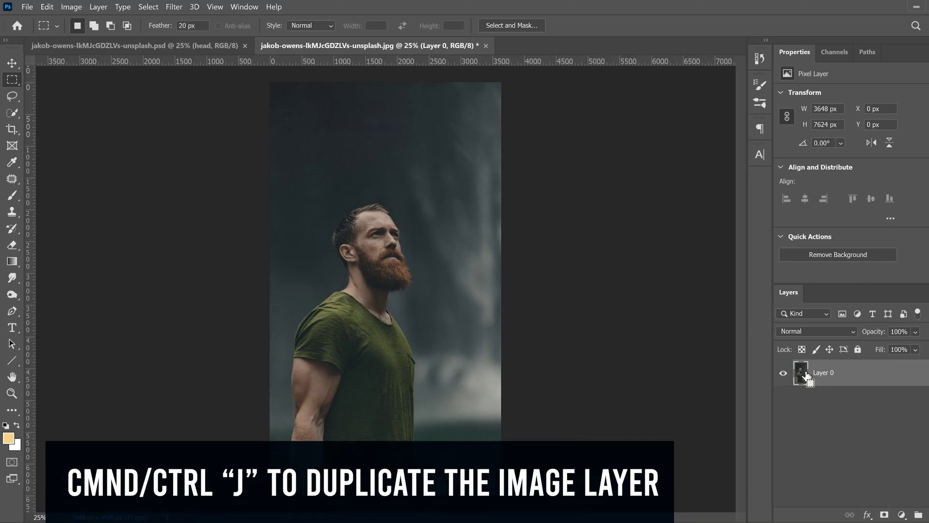
# Step: Duplicate the image layer and rename the copy "head"
pyautogui.hotkey('ctrl', 'j')
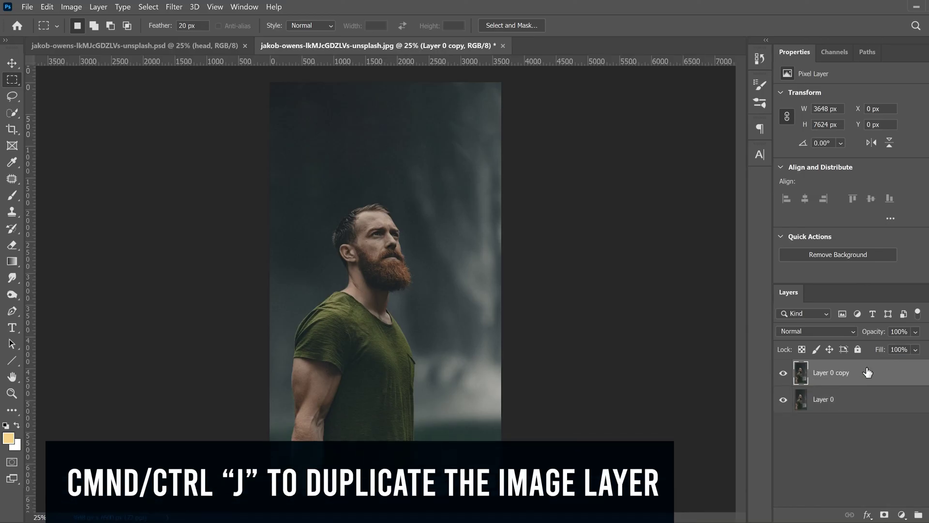
pyautogui.doubleClick(833, 372)
pyautogui.write('head')
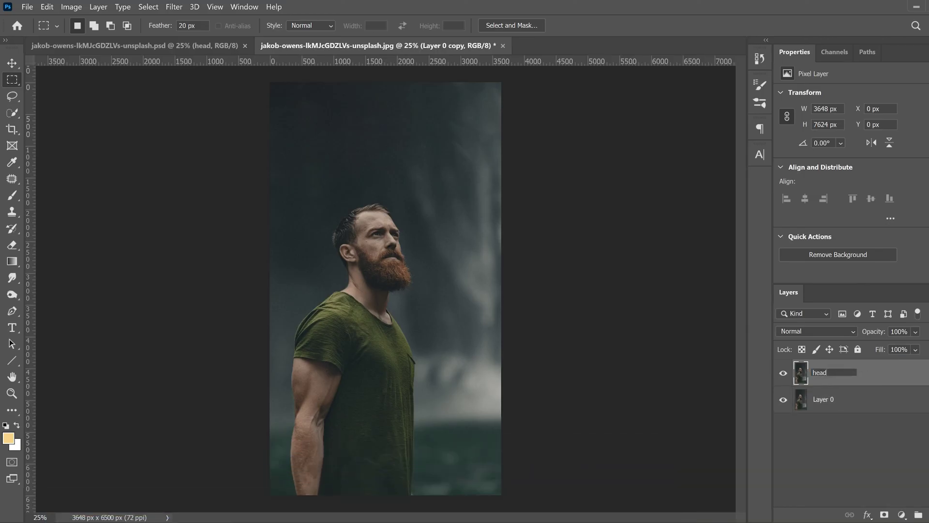
pyautogui.press('Return')
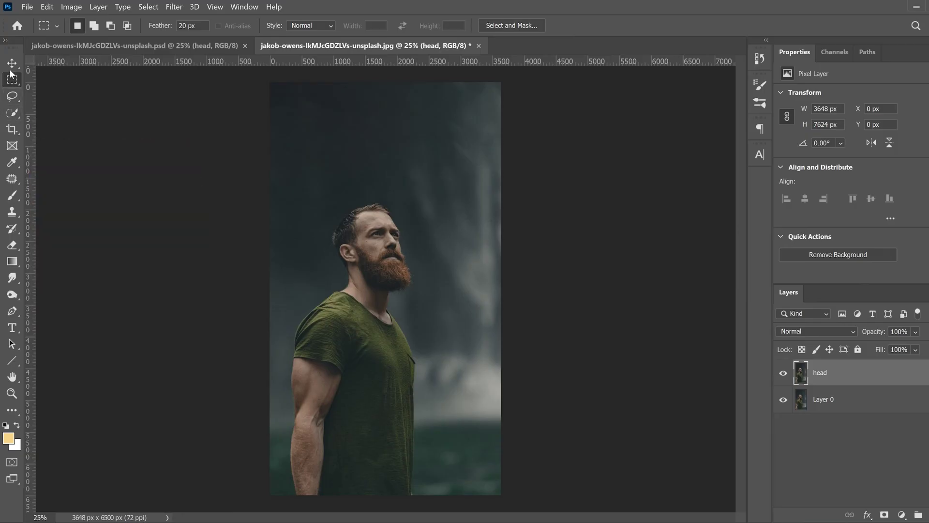
# Step: Use the Quick Selection tool's Select Subject function to select the man on the head layer
pyautogui.click(14, 113)
pyautogui.rightClick(12, 114)
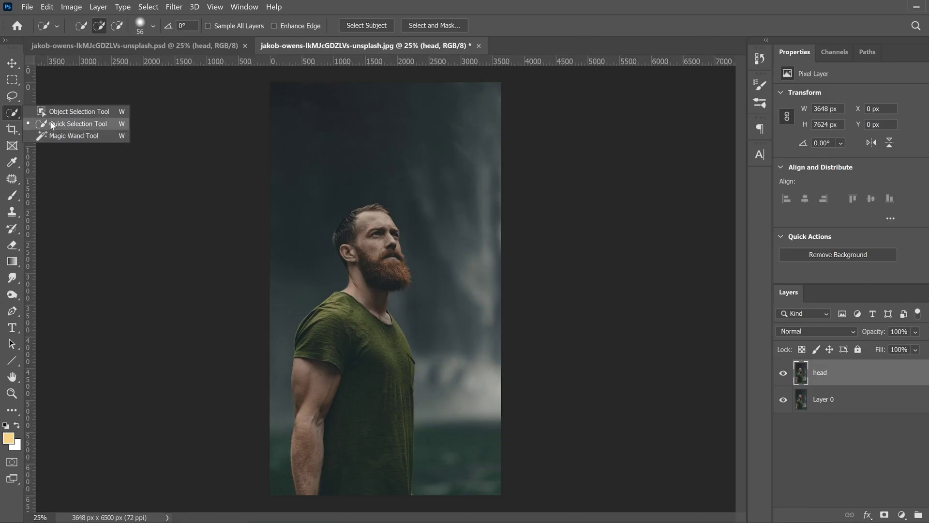
pyautogui.click(75, 125)
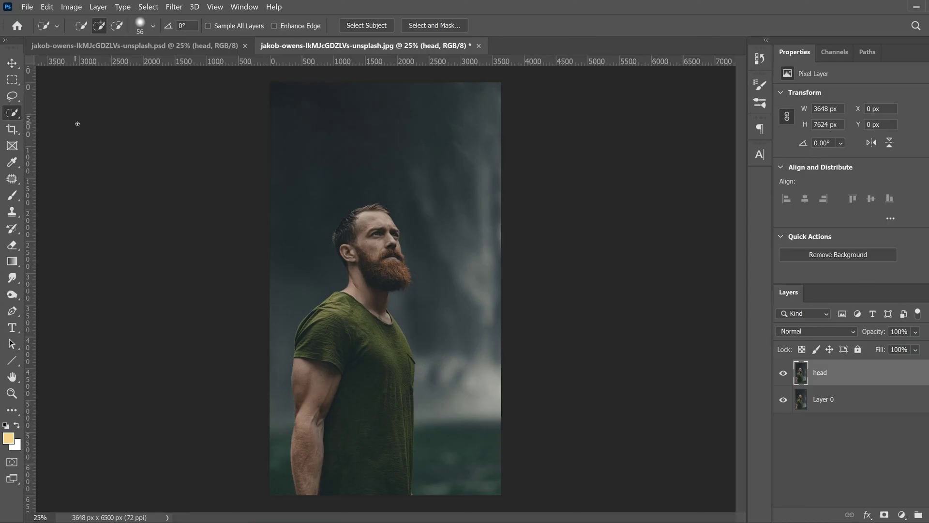
pyautogui.click(367, 27)
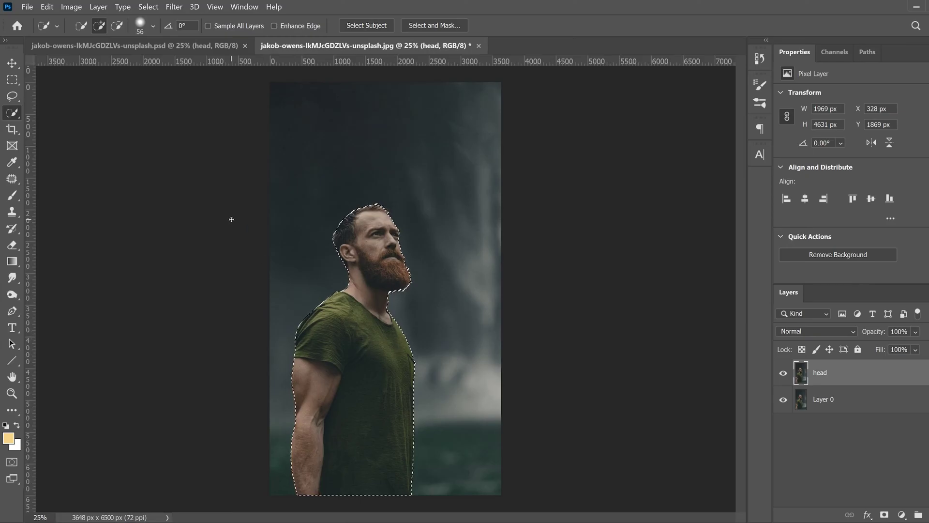
# Step: Subtract a small patch of the man's back shoulder from the selection
pyautogui.scroll(2, 231, 220)
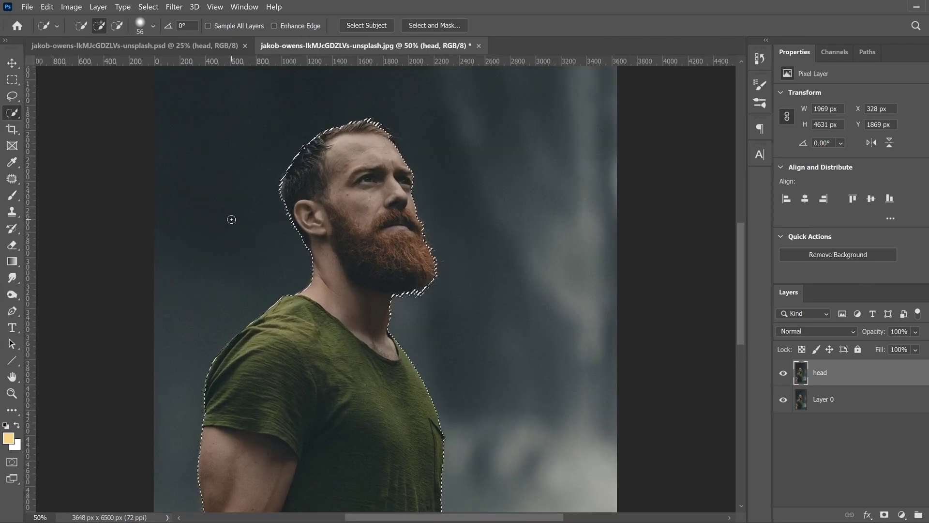
pyautogui.click(115, 27)
pyautogui.moveTo(263, 313)
pyautogui.mouseDown()
pyautogui.moveTo(244, 333)
pyautogui.moveTo(257, 331)
pyautogui.mouseUp()
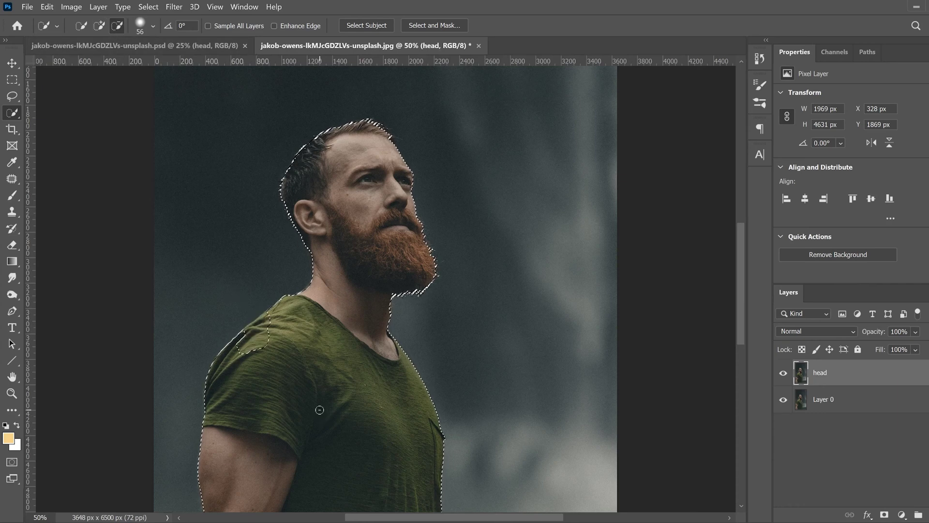
# Step: Add the shoulder patch back to the selection and subtract the excess background beyond the shoulder's edge
pyautogui.click(100, 27)
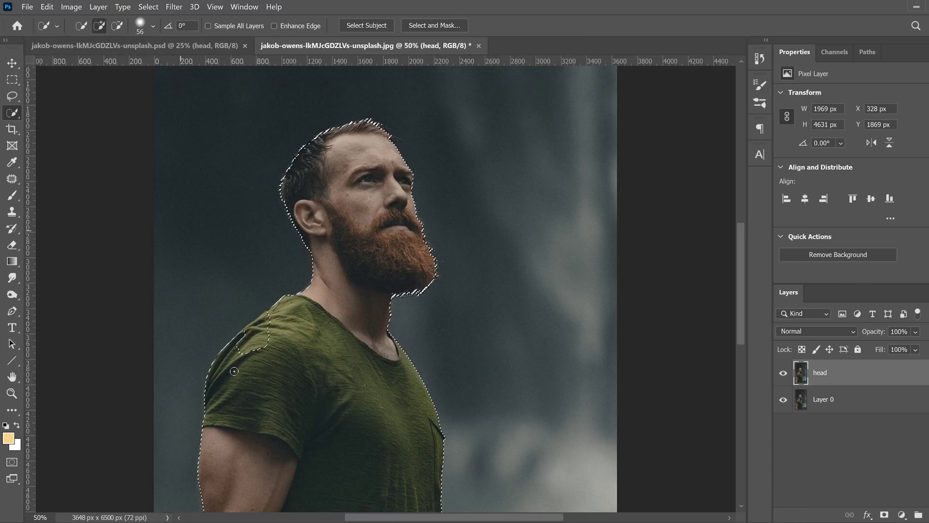
pyautogui.moveTo(265, 321)
pyautogui.mouseDown()
pyautogui.moveTo(235, 346)
pyautogui.moveTo(271, 315)
pyautogui.moveTo(242, 360)
pyautogui.moveTo(269, 320)
pyautogui.moveTo(261, 337)
pyautogui.moveTo(277, 405)
pyautogui.moveTo(233, 328)
pyautogui.mouseUp()
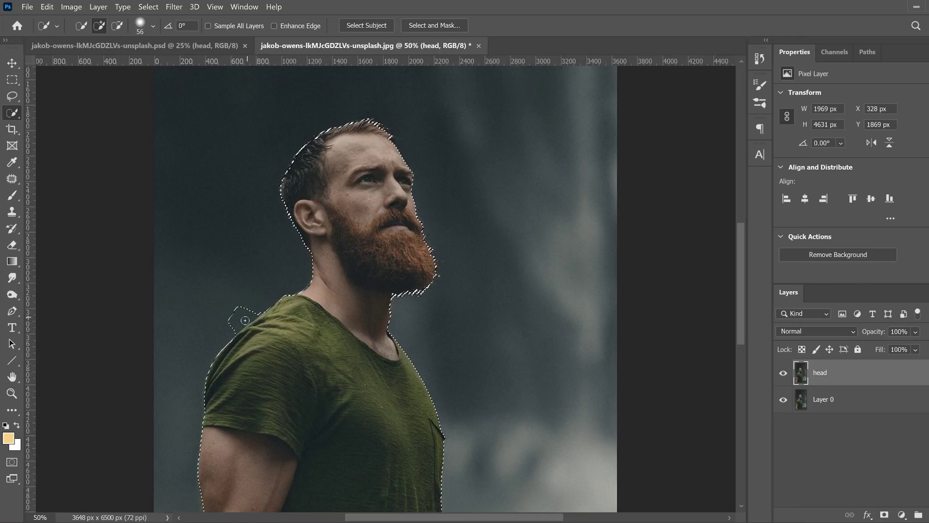
pyautogui.click(117, 25)
pyautogui.moveTo(239, 321)
pyautogui.mouseDown()
pyautogui.moveTo(226, 329)
pyautogui.moveTo(263, 307)
pyautogui.moveTo(237, 328)
pyautogui.mouseUp()
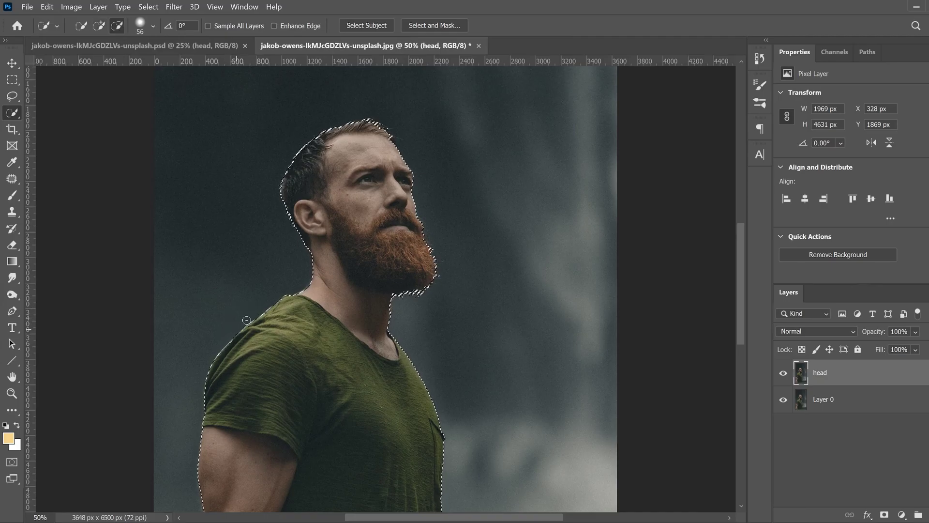
pyautogui.click(98, 25)
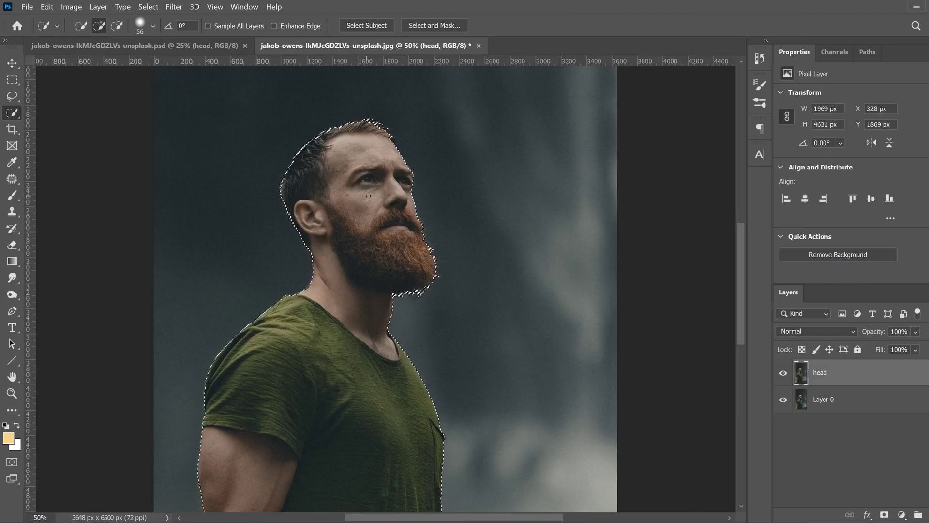
# Step: Refine the selection in Select and Mask with Smooth 3, Feather 0.9 px and Shift Edge -6%
pyautogui.click(441, 22)
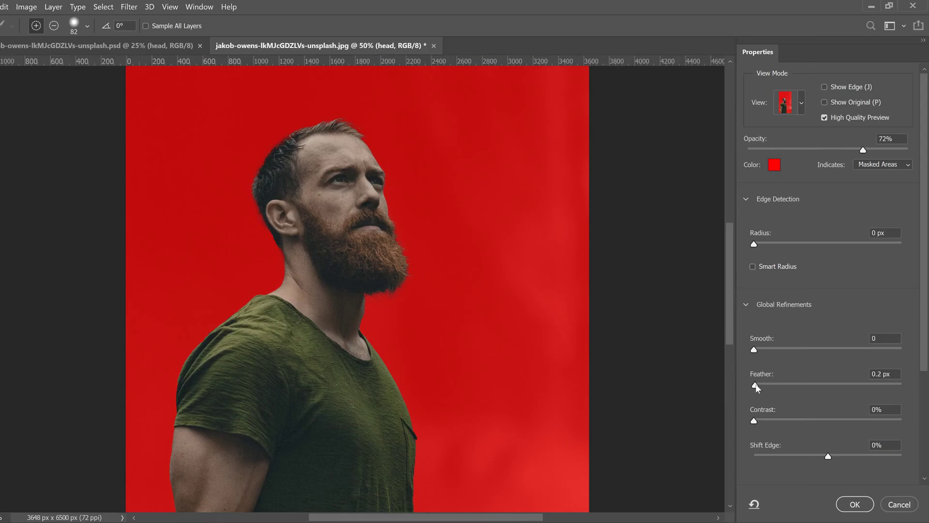
pyautogui.click(761, 386)
pyautogui.click(759, 346)
pyautogui.click(823, 456)
pyautogui.scroll(-3, 922, 291)
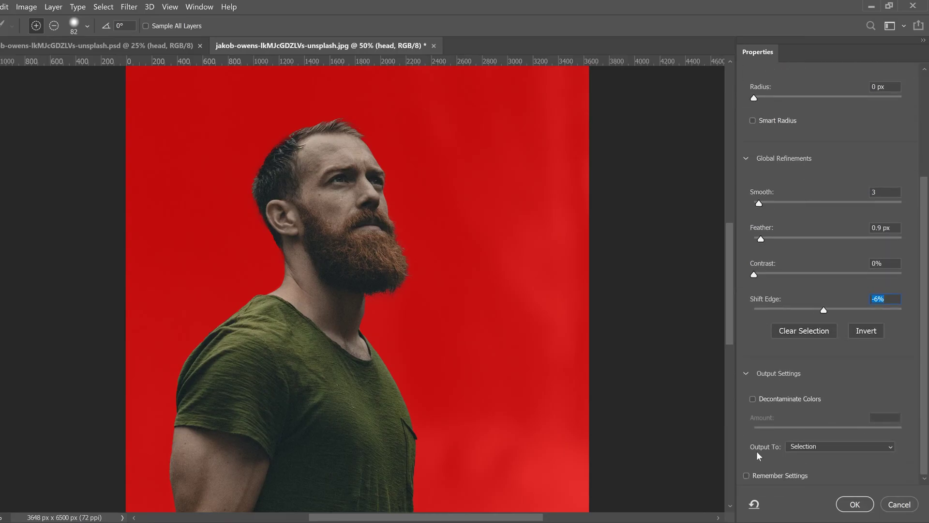
# Step: Output the refined selection as a layer mask on the head layer
pyautogui.click(834, 447)
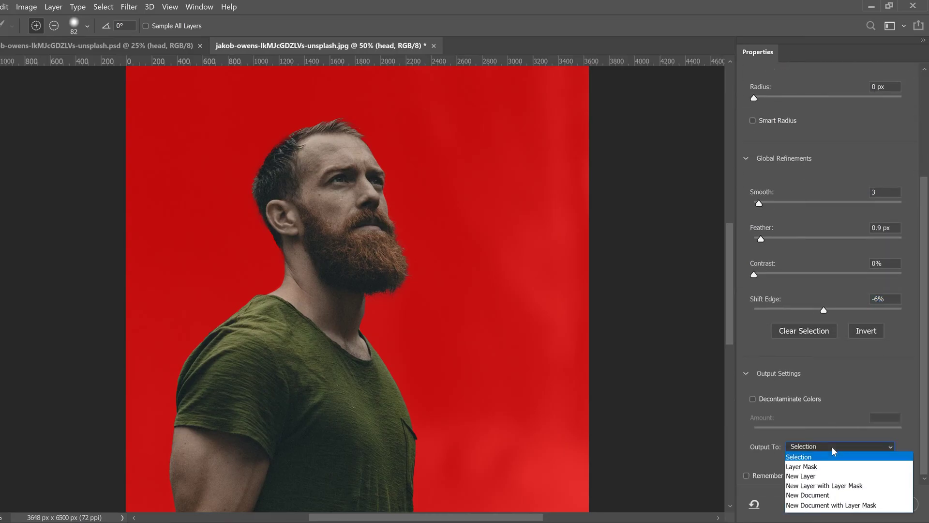
pyautogui.click(806, 467)
pyautogui.click(853, 504)
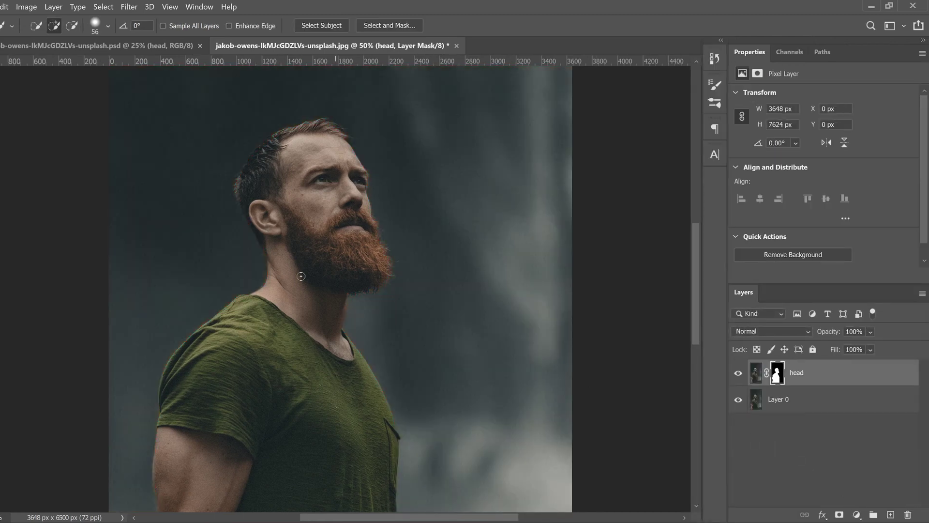
# Step: Hide Layer 0 and ready the Brush tool with black as the foreground colour for painting on the head layer's mask
pyautogui.click(738, 401)
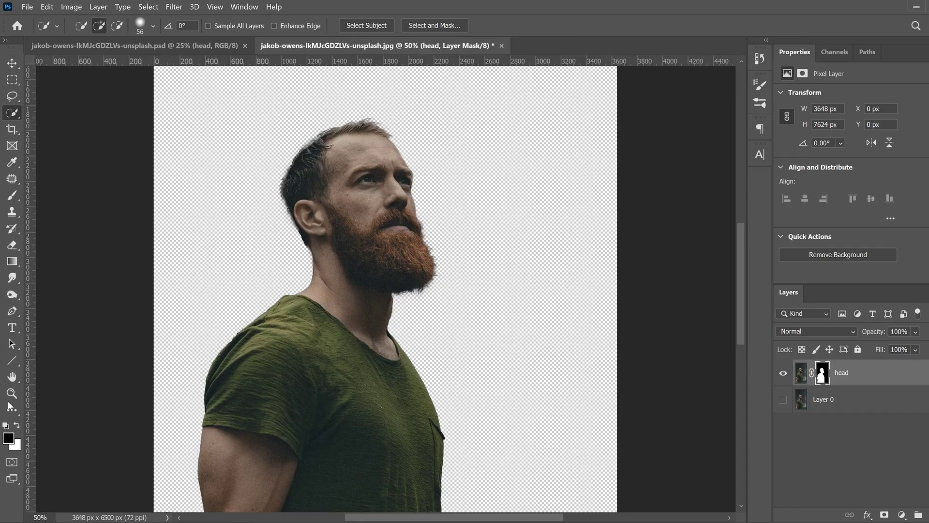
pyautogui.click(12, 195)
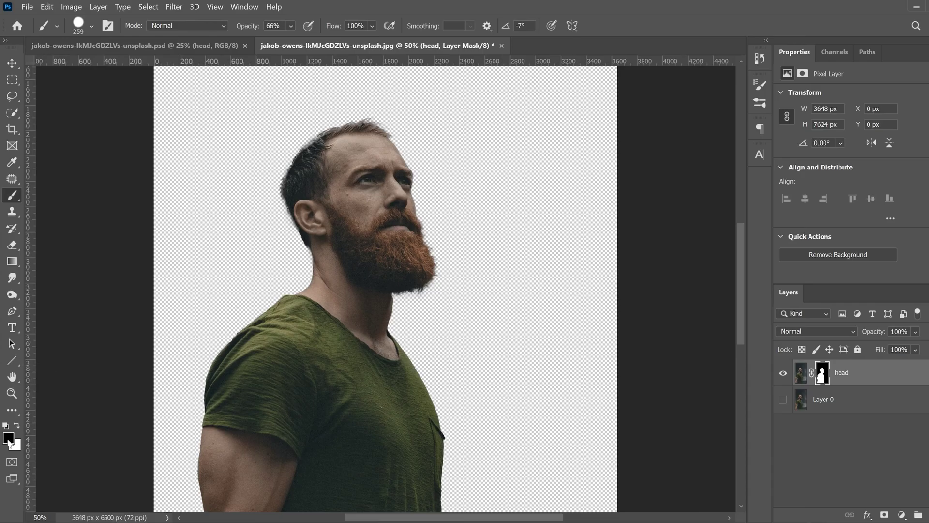
pyautogui.click(18, 427)
pyautogui.click(17, 427)
pyautogui.click(18, 428)
pyautogui.click(18, 427)
# Step: Set the brush to 480 px with 82% hardness
pyautogui.click(92, 26)
pyautogui.moveTo(134, 68); pyautogui.dragTo(135, 66)
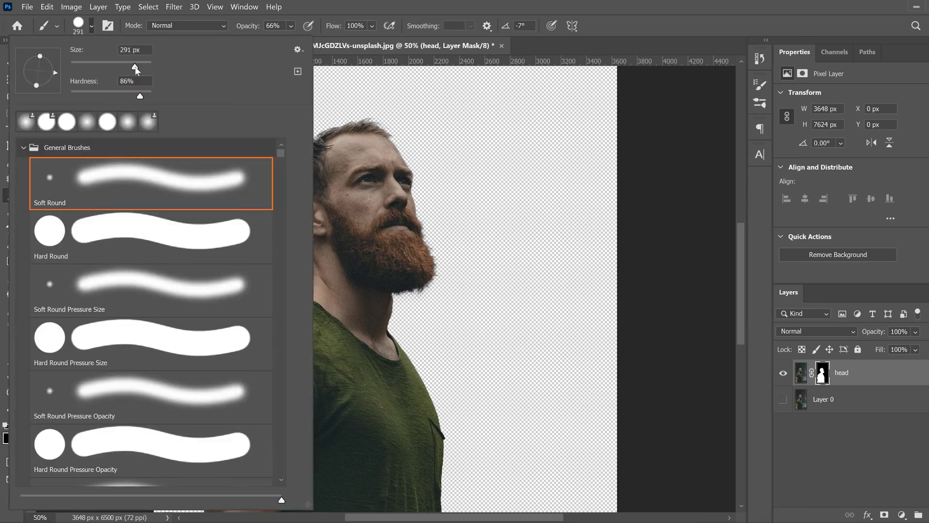
pyautogui.click(138, 96)
pyautogui.moveTo(738, 232); pyautogui.dragTo(736, 305)
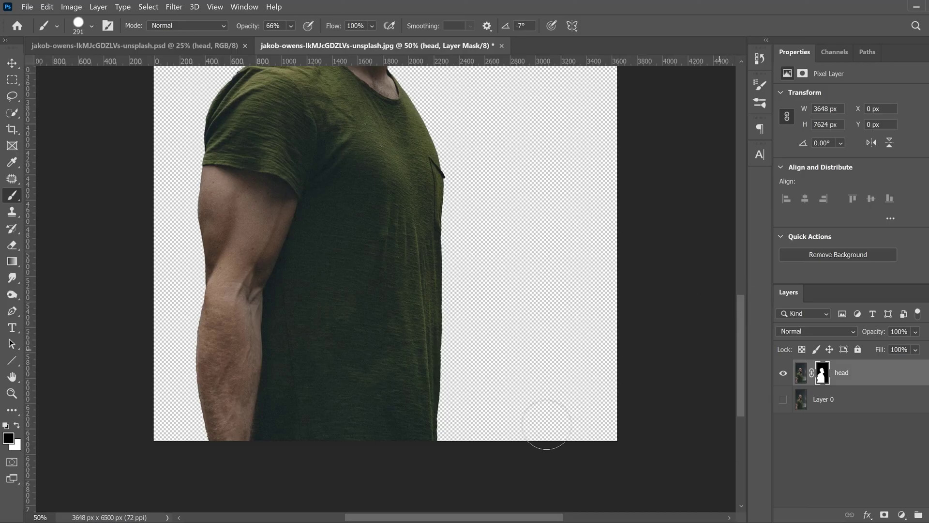
pyautogui.click(91, 25)
pyautogui.moveTo(138, 70); pyautogui.dragTo(146, 68)
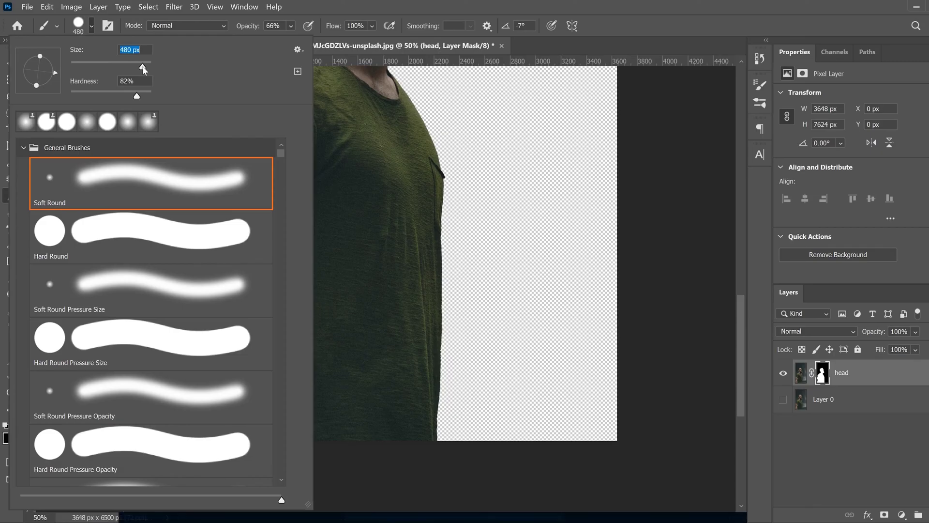
pyautogui.press('Return')
# Step: Mask out the man's arm and torso up to the upper shoulders, raising the brush opacity to 100%
pyautogui.moveTo(454, 436); pyautogui.dragTo(453, 419)
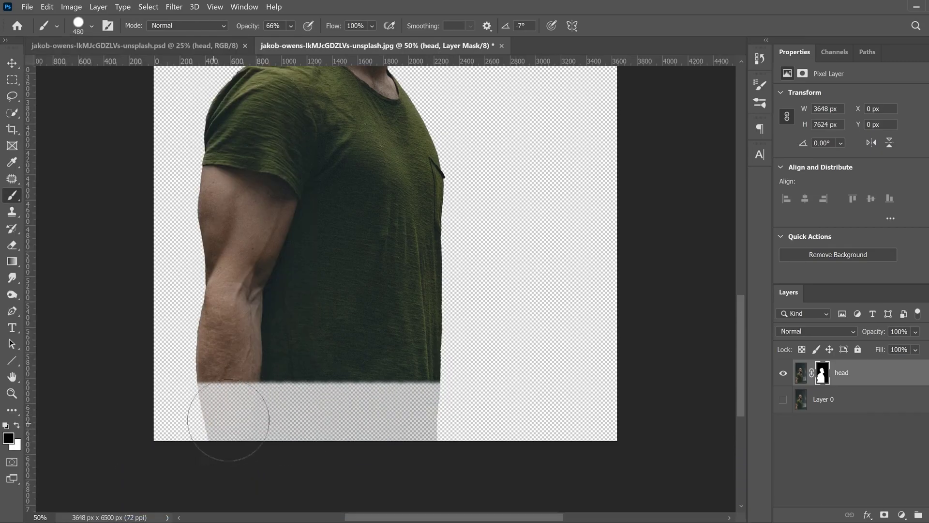
pyautogui.click(291, 25)
pyautogui.moveTo(319, 42); pyautogui.dragTo(343, 42)
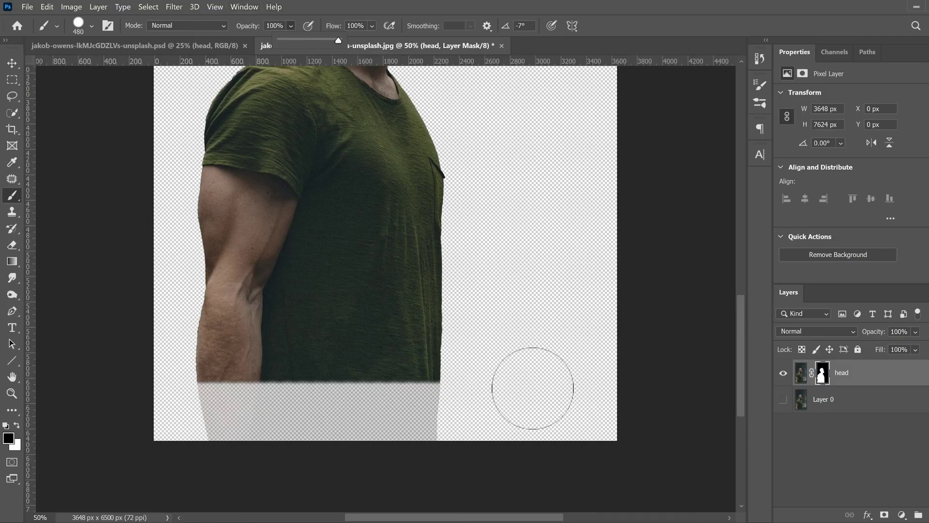
pyautogui.moveTo(529, 390)
pyautogui.mouseDown()
pyautogui.moveTo(249, 425)
pyautogui.moveTo(300, 412)
pyautogui.mouseUp()
pyautogui.moveTo(368, 394)
pyautogui.mouseDown()
pyautogui.moveTo(155, 378)
pyautogui.moveTo(472, 336)
pyautogui.moveTo(193, 340)
pyautogui.moveTo(372, 302)
pyautogui.moveTo(260, 279)
pyautogui.moveTo(213, 243)
pyautogui.moveTo(480, 225)
pyautogui.moveTo(144, 192)
pyautogui.moveTo(309, 140)
pyautogui.moveTo(263, 152)
pyautogui.mouseUp()
pyautogui.scroll(1, 491, 228)
pyautogui.scroll(3, 527, 275)
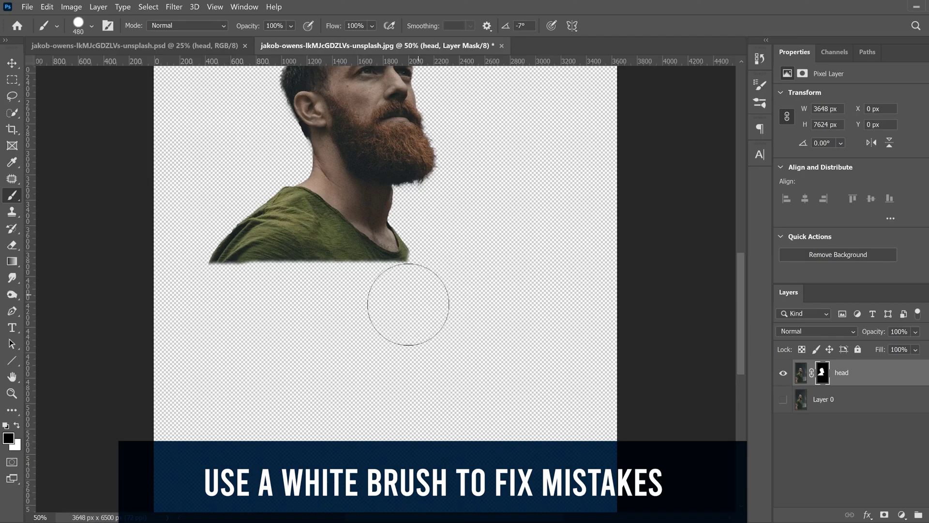
# Step: Soften the brush hardness and mask away the remaining back shoulder, leaving a feathered edge below the collar
pyautogui.click(91, 26)
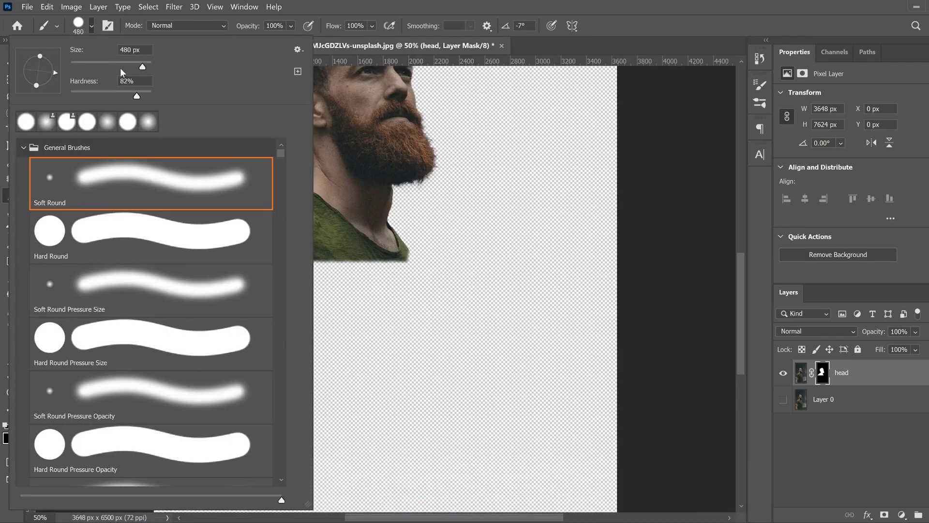
pyautogui.moveTo(141, 97); pyautogui.dragTo(95, 97)
pyautogui.click(419, 326)
pyautogui.moveTo(266, 240)
pyautogui.mouseDown()
pyautogui.moveTo(288, 245)
pyautogui.moveTo(227, 218)
pyautogui.moveTo(234, 223)
pyautogui.mouseUp()
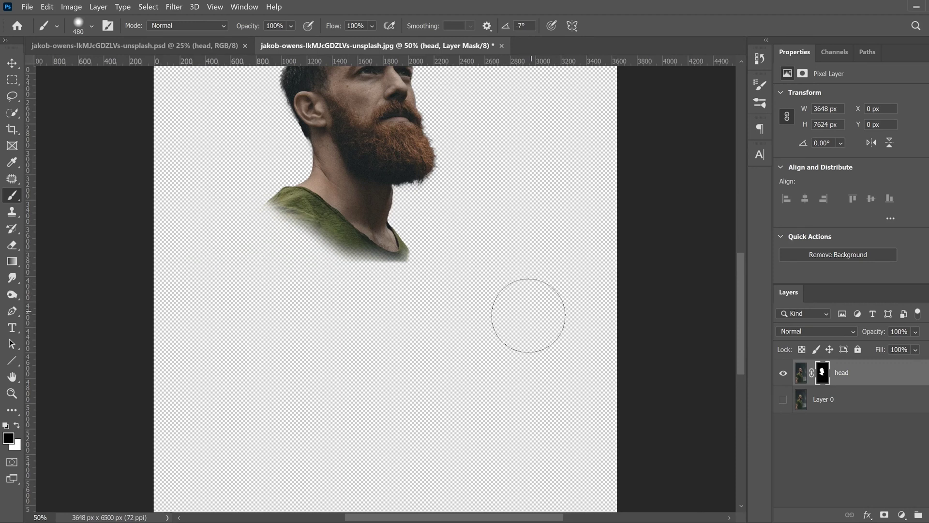
# Step: Show Layer 0 again and target the head layer's image instead of its mask
pyautogui.scroll(3, 508, 324)
pyautogui.hotkey('ctrl', '-')
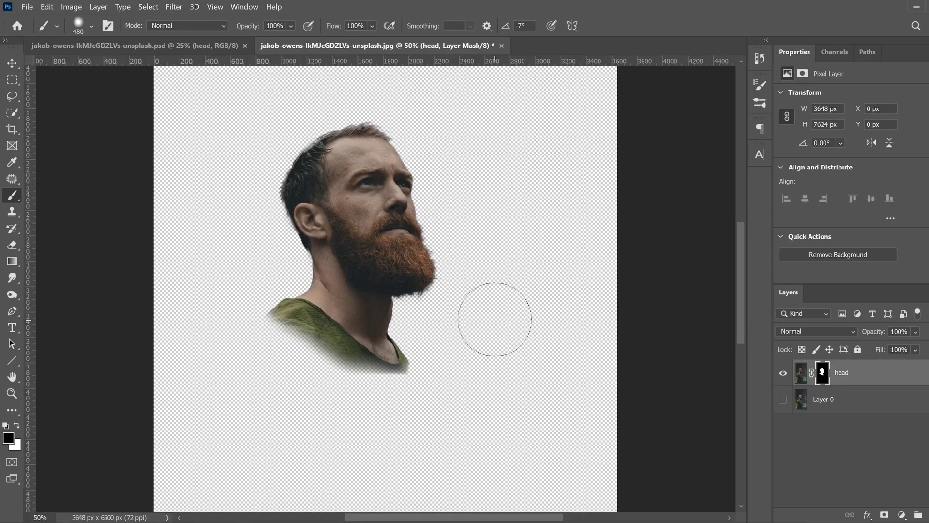
pyautogui.hotkey('ctrl', '-')
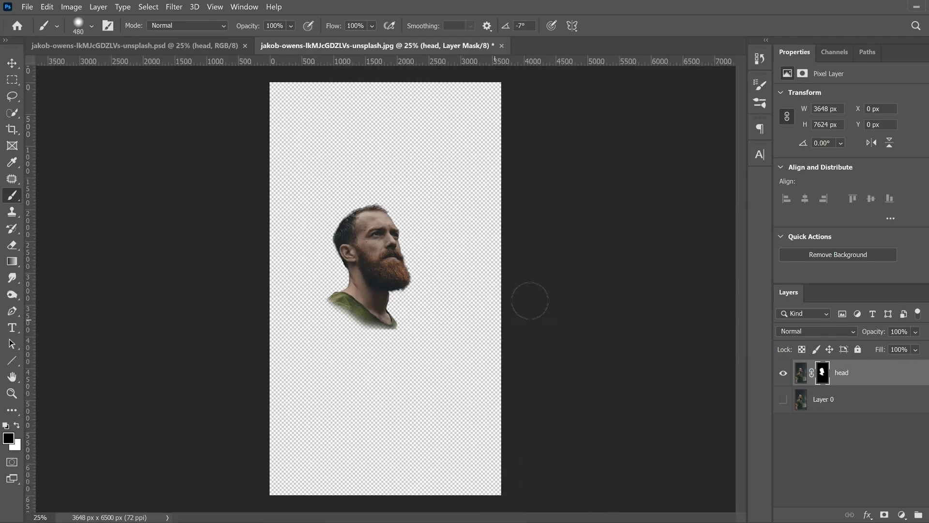
pyautogui.click(783, 399)
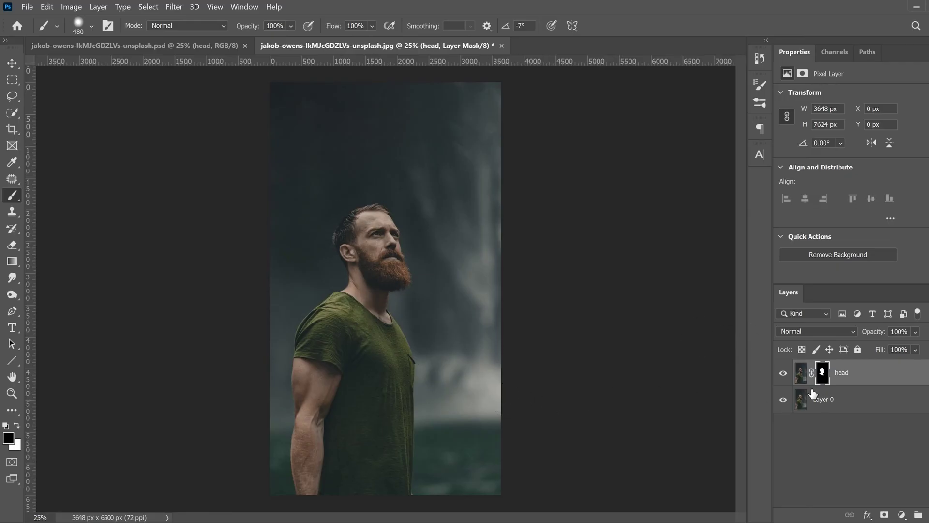
pyautogui.click(801, 372)
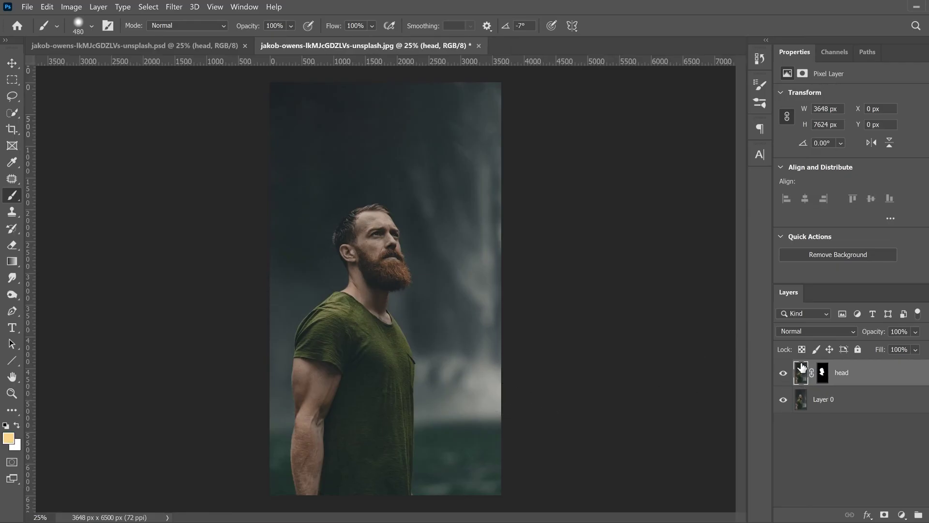
pyautogui.click(822, 372)
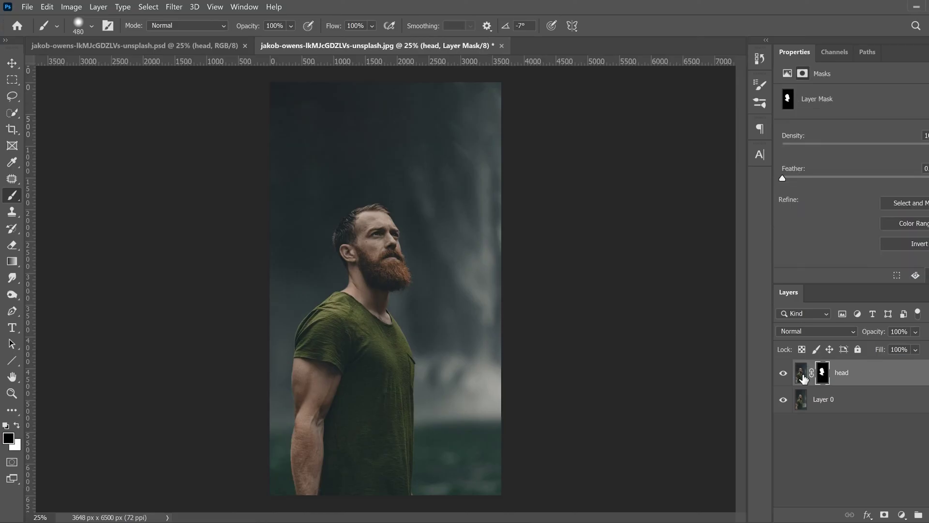
pyautogui.click(802, 378)
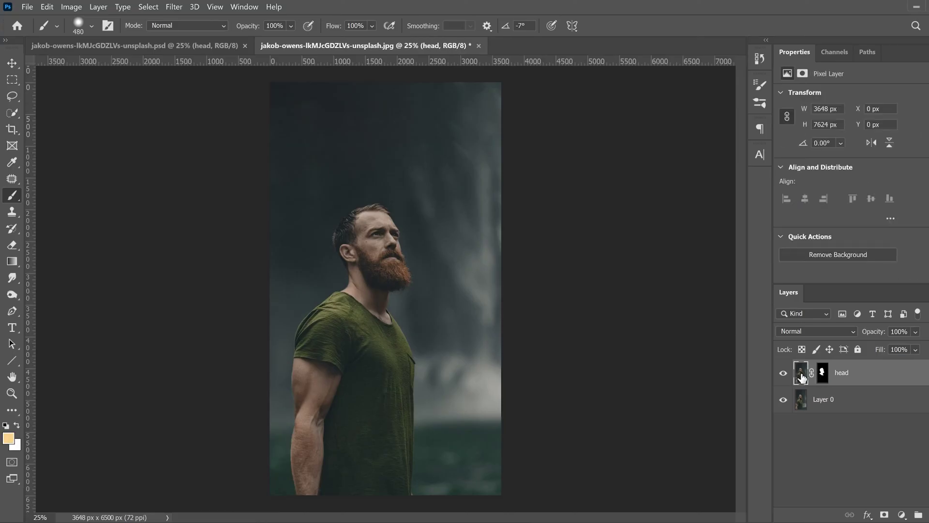
# Step: Enlarge the head layer proportionally to about 174% with Free Transform and move it over the man's neck
pyautogui.hotkey('ctrl', 't')
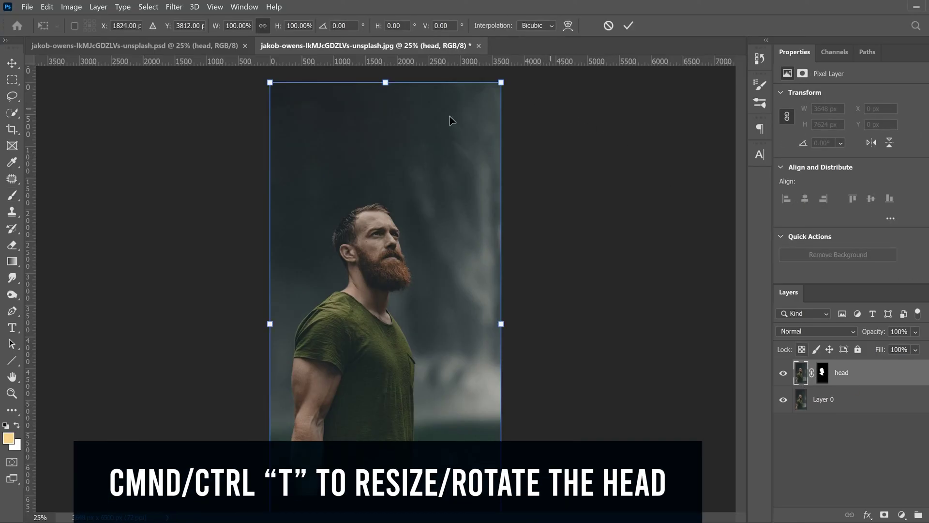
pyautogui.moveTo(269, 82); pyautogui.dragTo(216, 7)
pyautogui.moveTo(509, 286); pyautogui.dragTo(619, 268)
pyautogui.moveTo(416, 147); pyautogui.dragTo(407, 224)
# Step: Reduce the head's scale to about 156% and shift it down slightly so the neck meets the shoulders
pyautogui.hotkey('ctrl', '+')
pyautogui.hotkey('ctrl', '+')
pyautogui.hotkey('ctrl', '+')
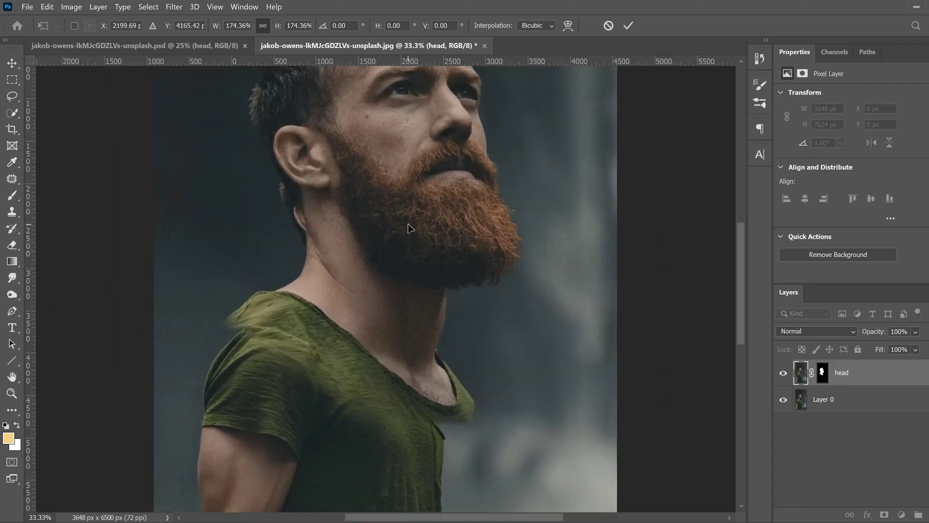
pyautogui.hotkey('ctrl', '-')
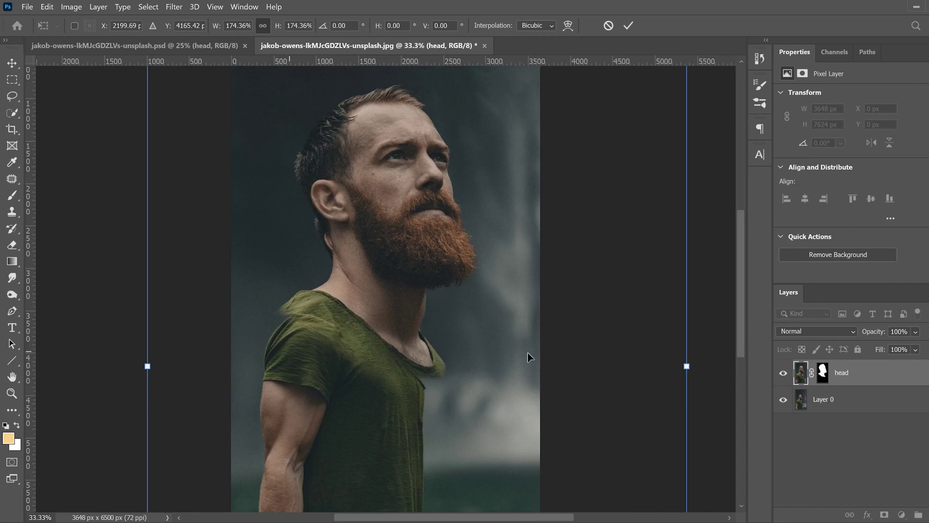
pyautogui.moveTo(693, 369); pyautogui.dragTo(646, 366)
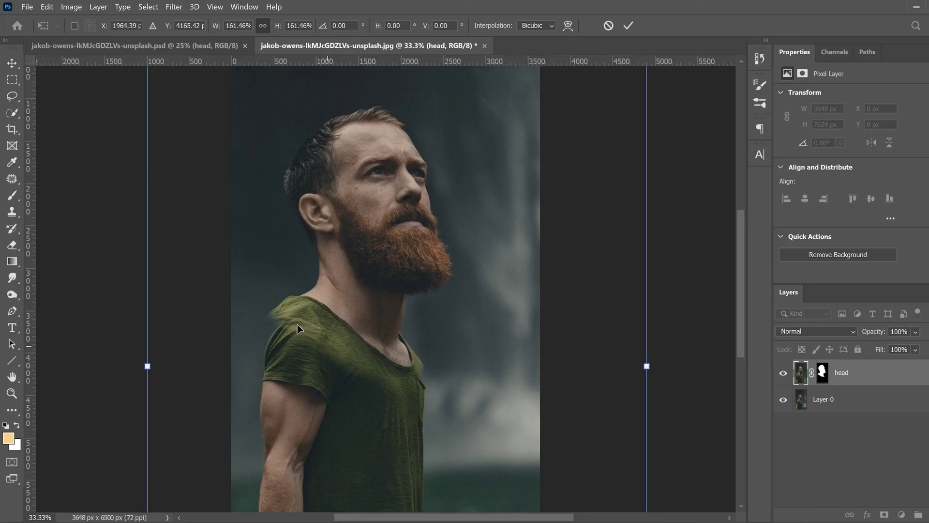
pyautogui.moveTo(147, 368); pyautogui.dragTo(157, 367)
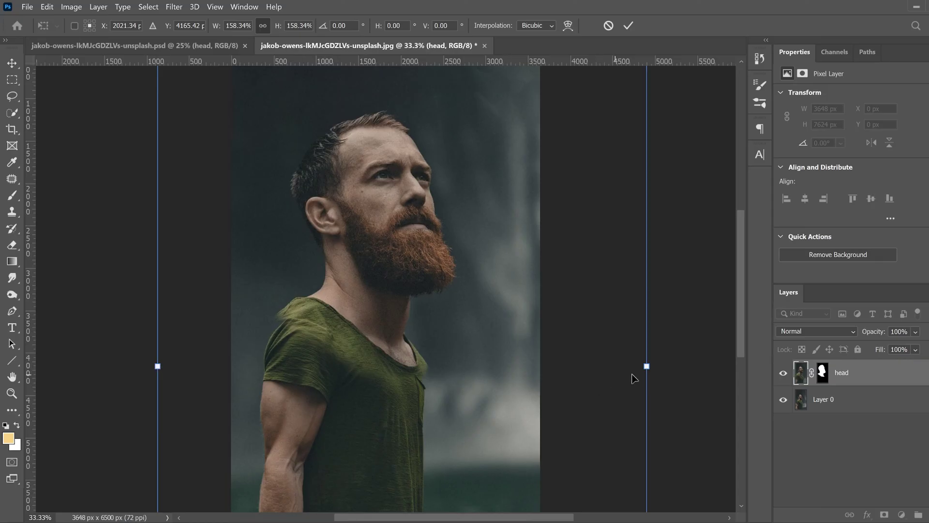
pyautogui.moveTo(646, 366); pyautogui.dragTo(639, 365)
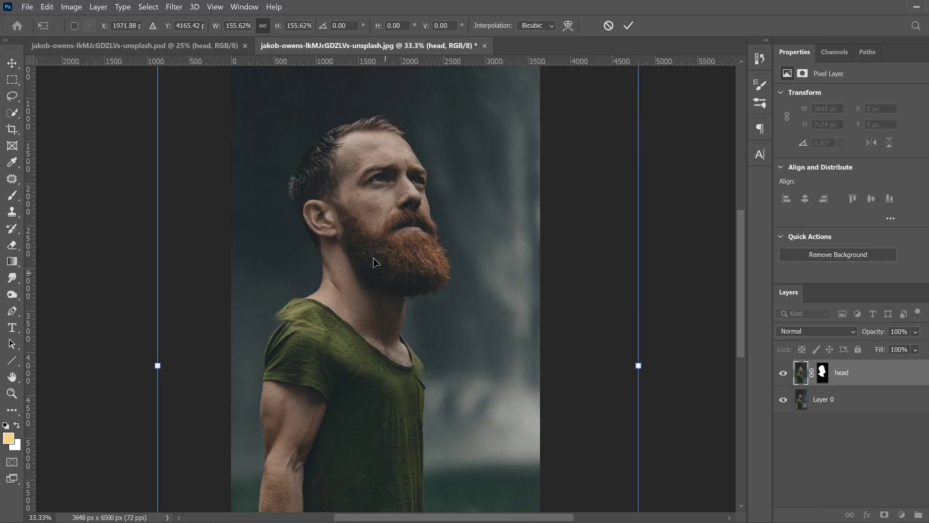
pyautogui.moveTo(362, 237); pyautogui.dragTo(366, 247)
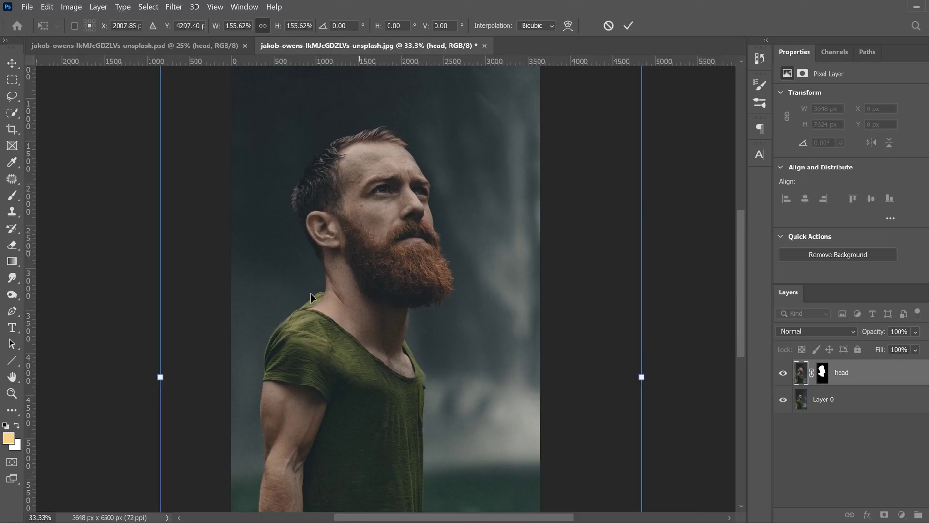
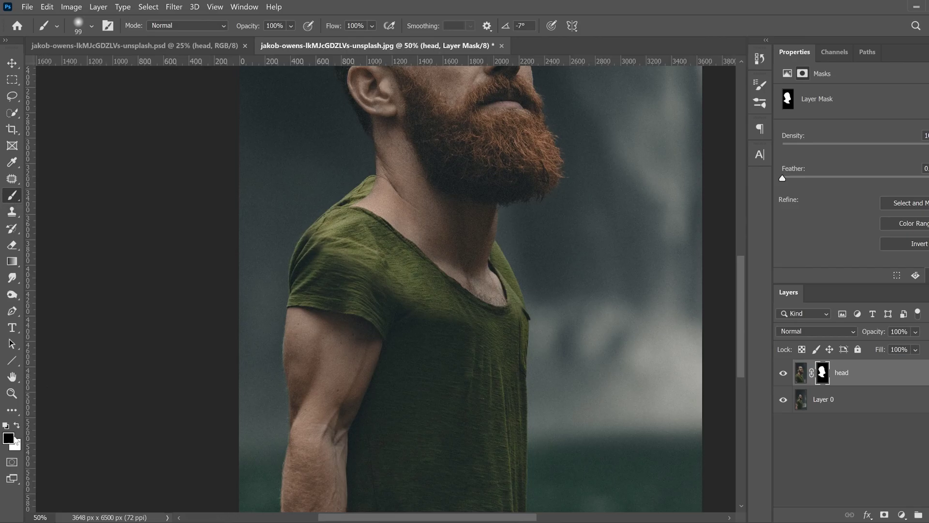
# Step: Set the mask brush to 417 px with 13% hardness and 52% opacity
pyautogui.click(91, 26)
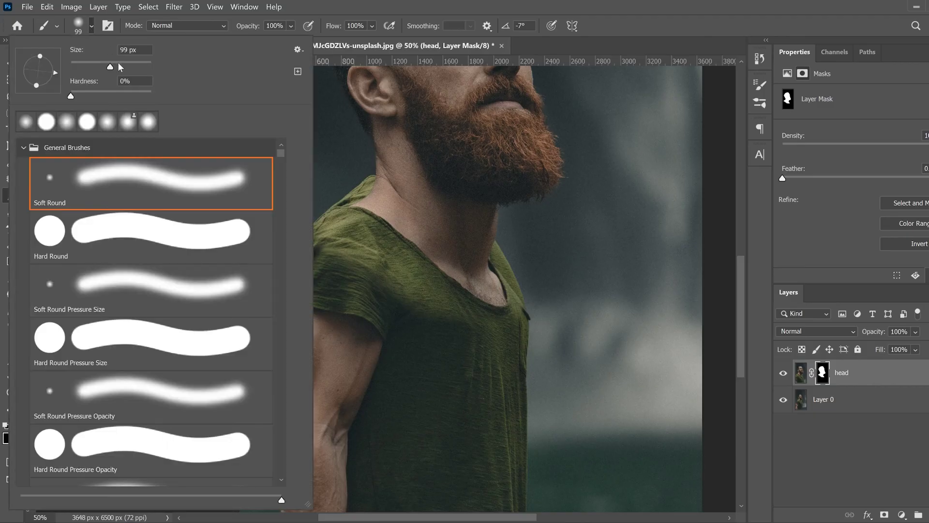
pyautogui.moveTo(109, 67); pyautogui.dragTo(140, 67)
pyautogui.click(82, 96)
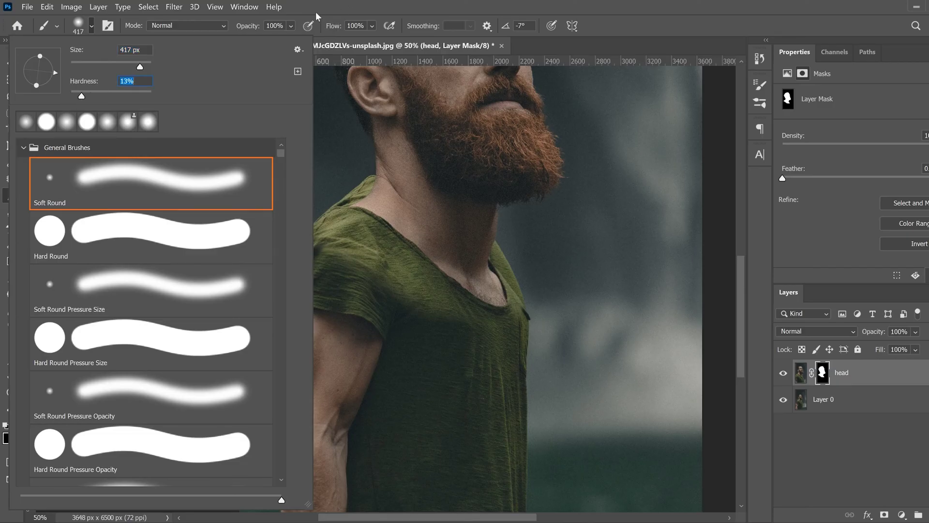
pyautogui.click(291, 26)
pyautogui.click(303, 39)
pyautogui.click(330, 3)
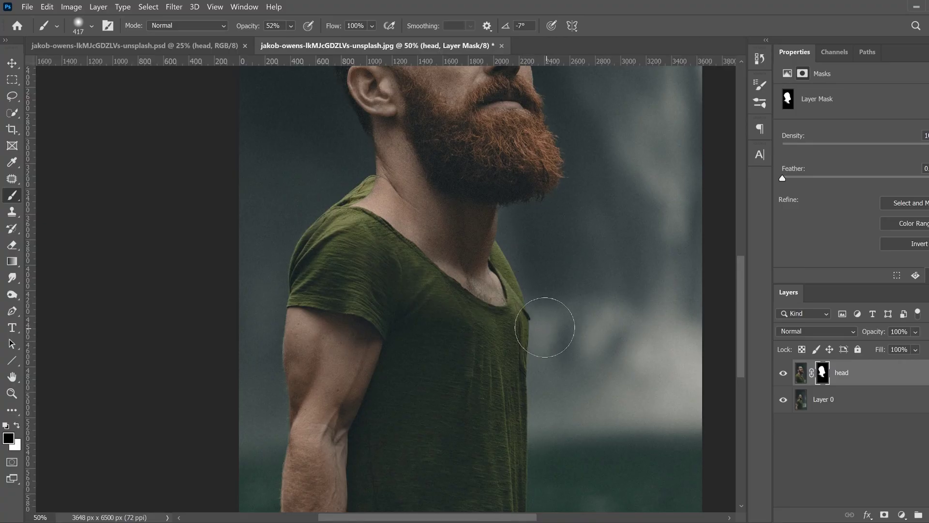
# Step: Blend the head layer's mask into the shirt near the collar and pocket with an 89 px, 0% hardness brush
pyautogui.hotkey('ctrl', '+')
pyautogui.hotkey('ctrl', '+')
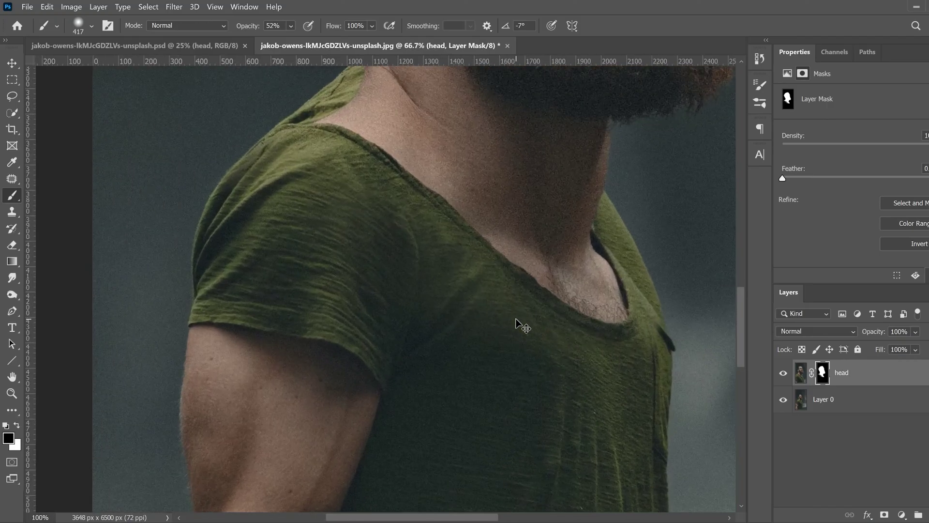
pyautogui.moveTo(516, 319); pyautogui.dragTo(290, 317)
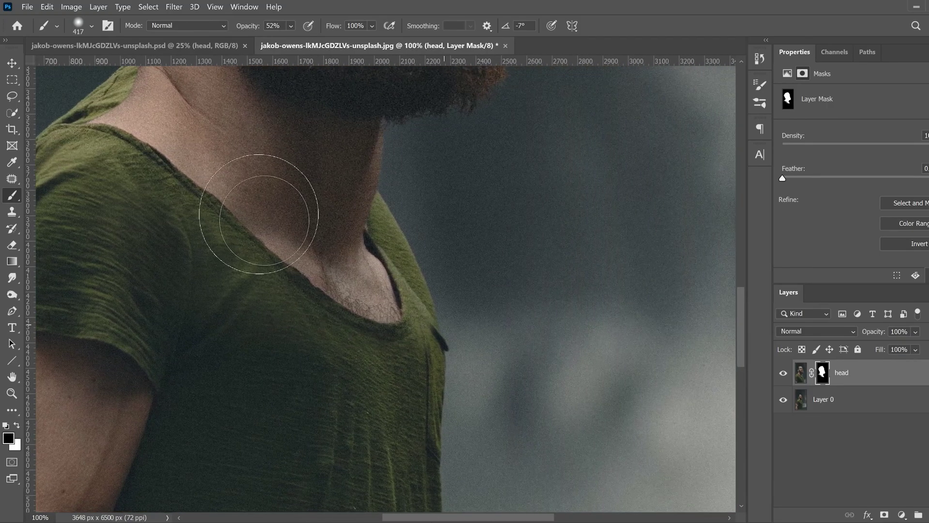
pyautogui.click(91, 26)
pyautogui.moveTo(139, 71)
pyautogui.mouseDown()
pyautogui.moveTo(99, 71)
pyautogui.moveTo(106, 67)
pyautogui.mouseUp()
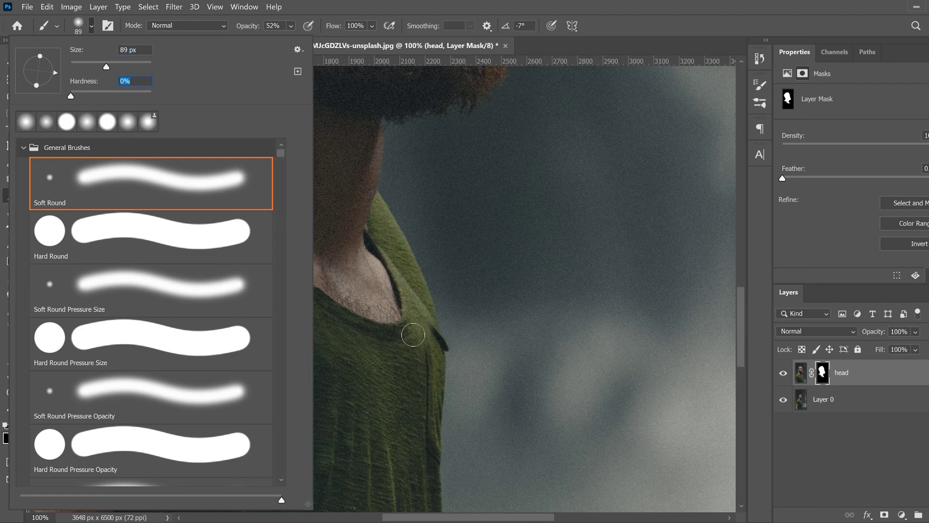
pyautogui.press('Return')
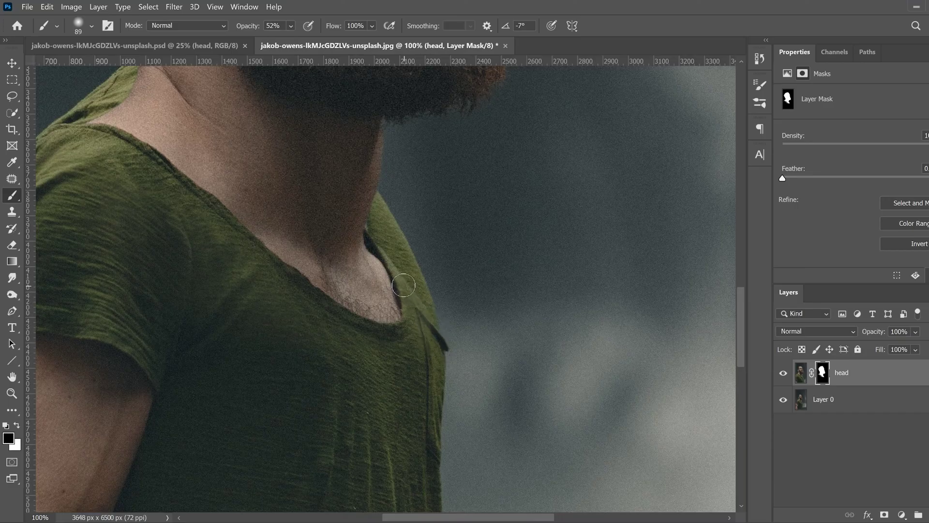
pyautogui.moveTo(430, 363); pyautogui.dragTo(436, 382)
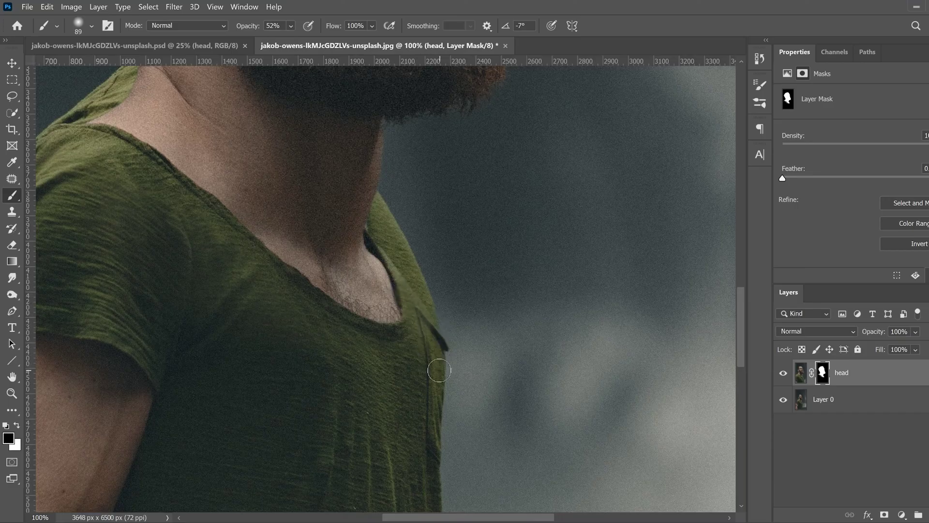
# Step: Compare the collar blend with the head layer hidden and shown
pyautogui.click(783, 373)
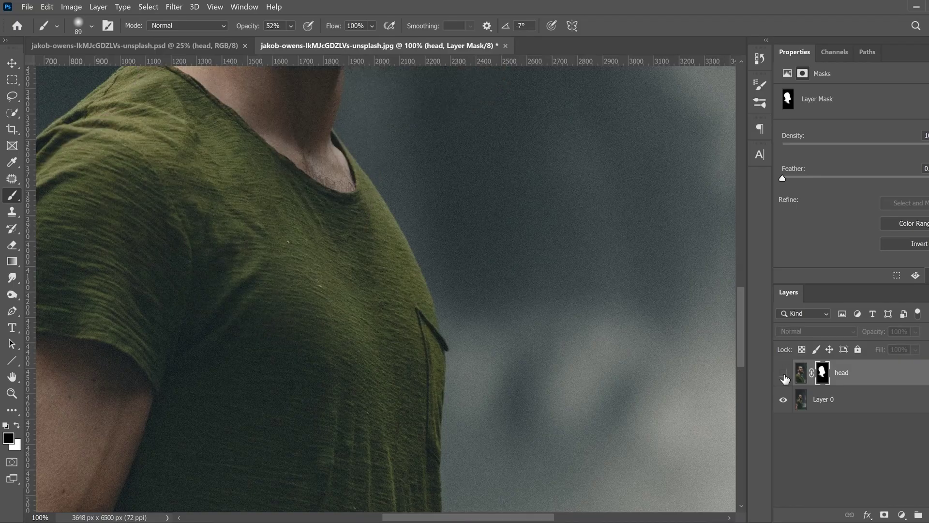
pyautogui.click(783, 374)
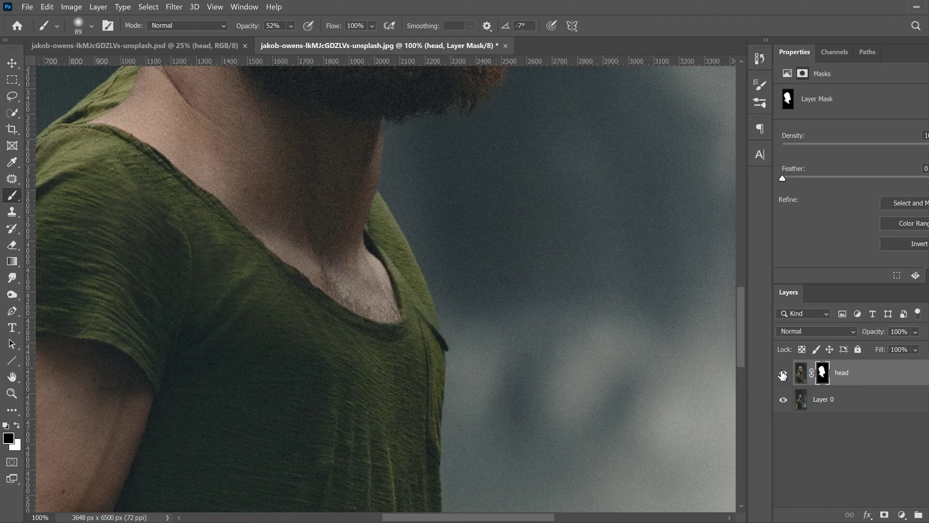
pyautogui.scroll(-2, 408, 320)
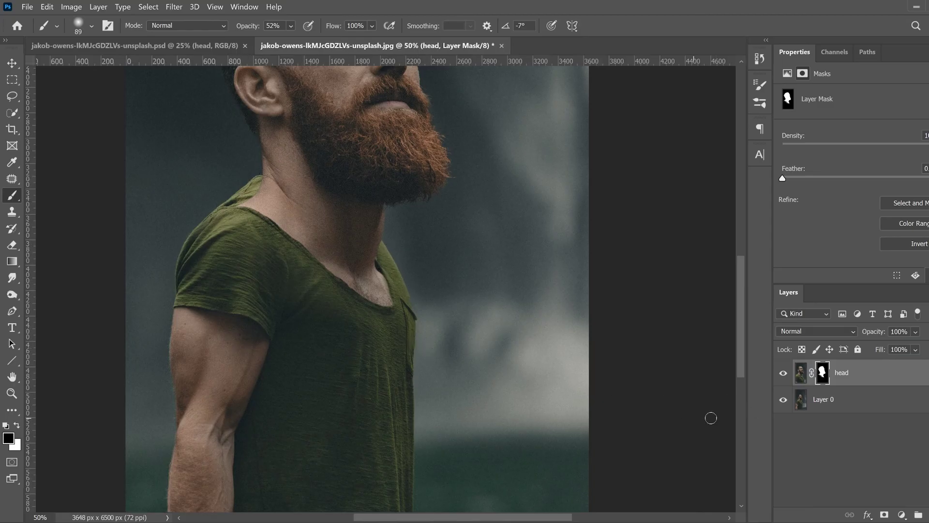
# Step: Duplicate Layer 0 beneath the head layer and switch to the Clone Stamp tool
pyautogui.click(801, 400)
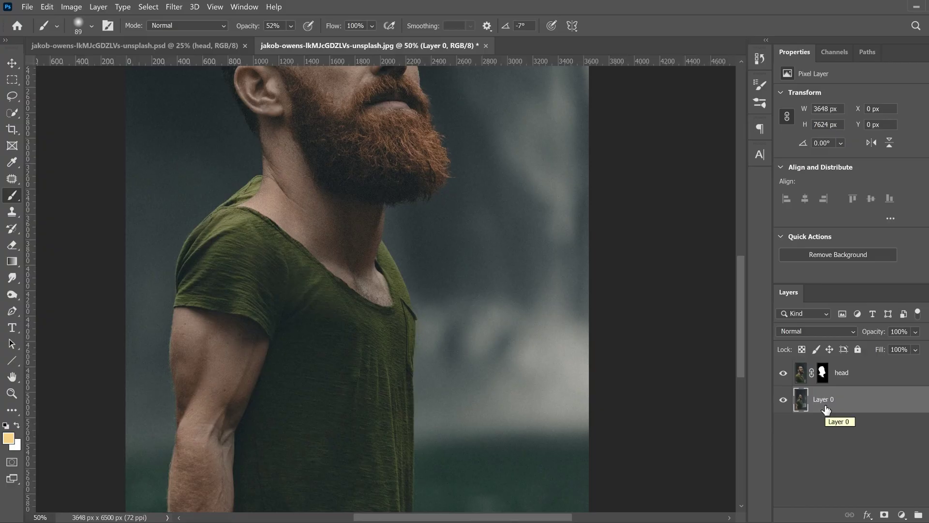
pyautogui.hotkey('ctrl', 'j')
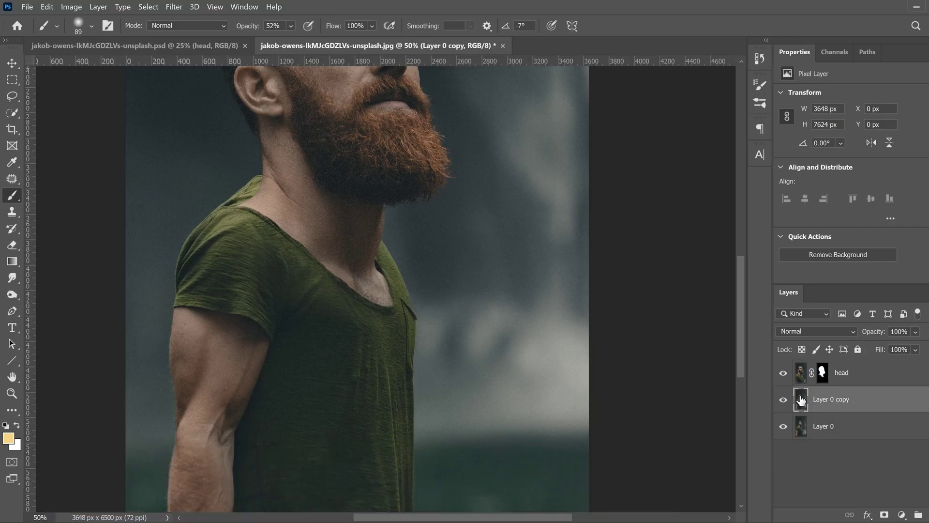
pyautogui.moveTo(554, 518); pyautogui.dragTo(549, 518)
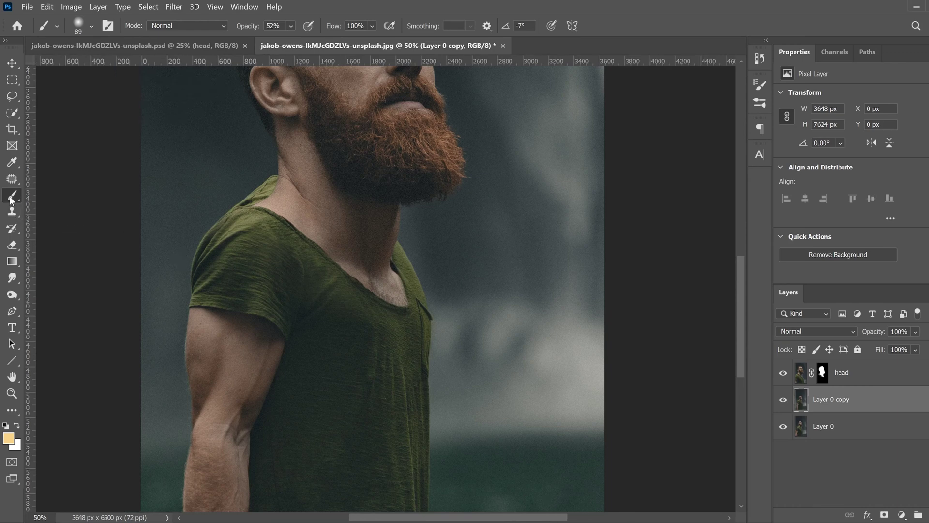
pyautogui.click(12, 214)
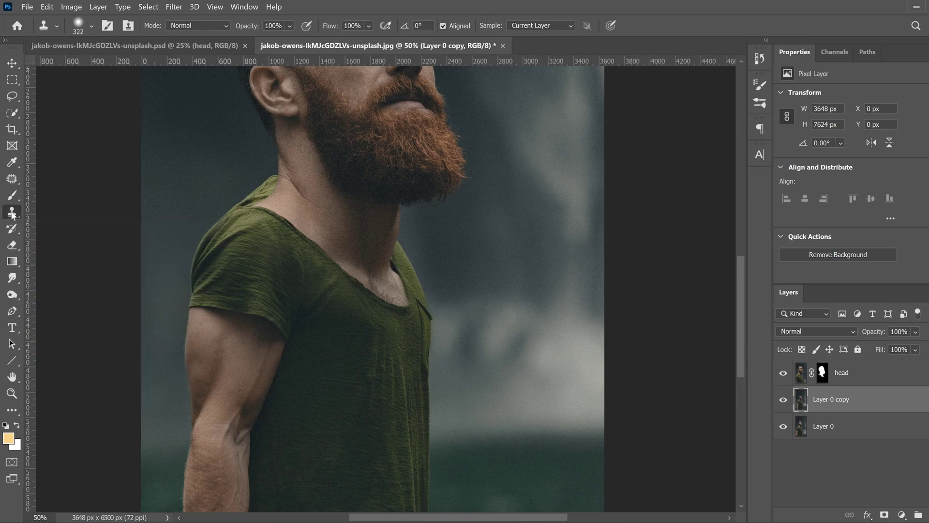
pyautogui.rightClick(13, 213)
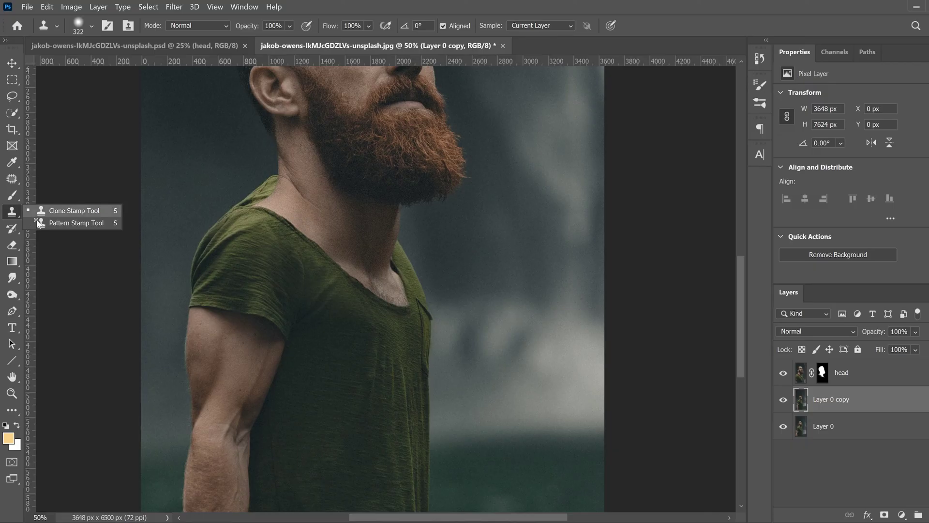
pyautogui.click(63, 209)
pyautogui.scroll(3, 63, 207)
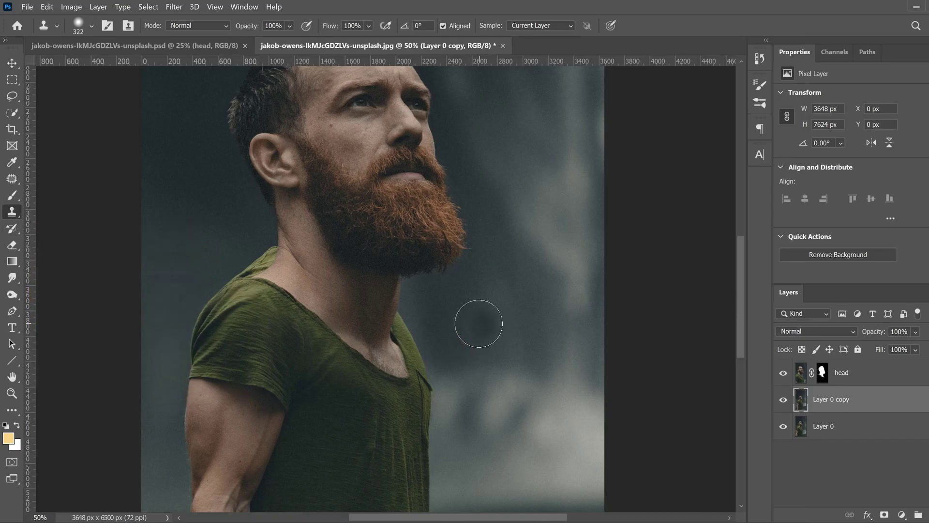
# Step: Try cloning the sampled dark background over the neck and beard edge, undoing each stamp
pyautogui.press('alt')
pyautogui.keyDown('alt'); pyautogui.click(471, 318); pyautogui.keyUp('alt')
pyautogui.click(357, 303)
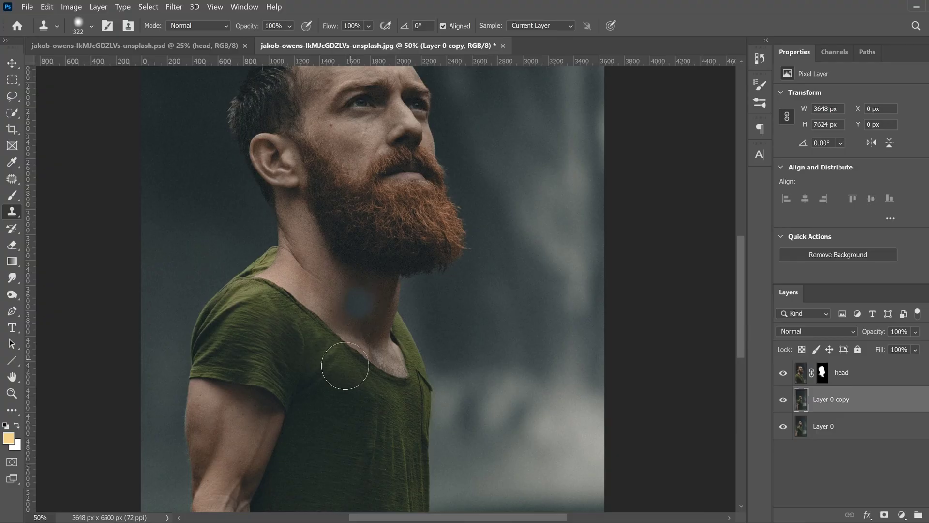
pyautogui.hotkey('ctrl', 'z')
pyautogui.click(310, 206)
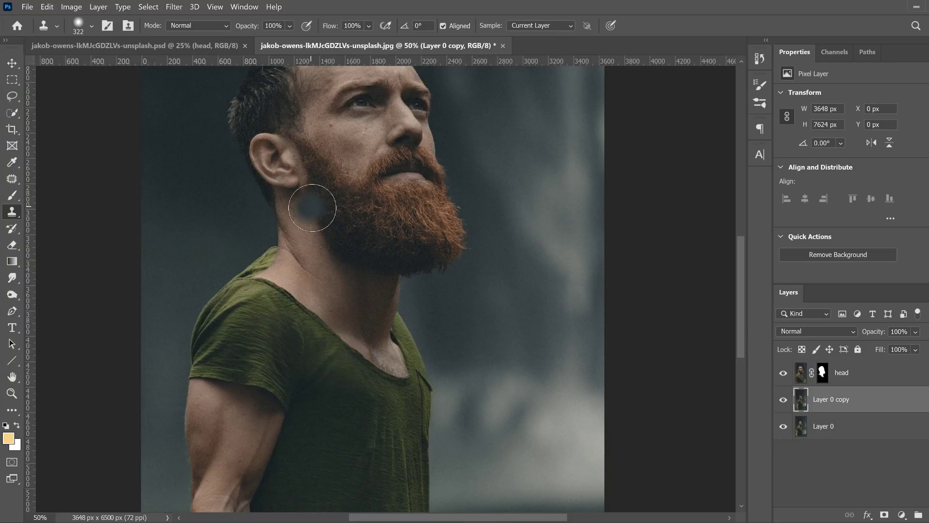
pyautogui.hotkey('ctrl', 'z')
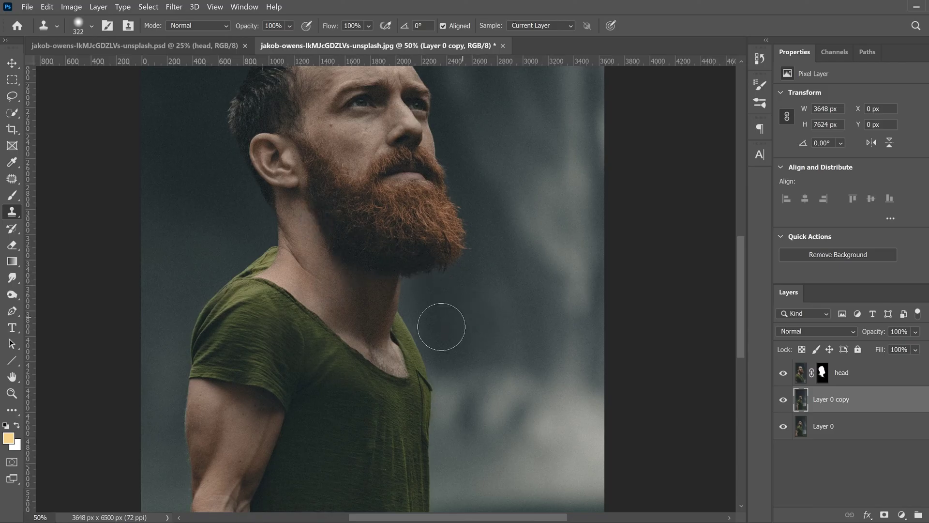
# Step: Test cloning onto the blurred backdrop in front of the man, and undo the strokes
pyautogui.click(571, 320)
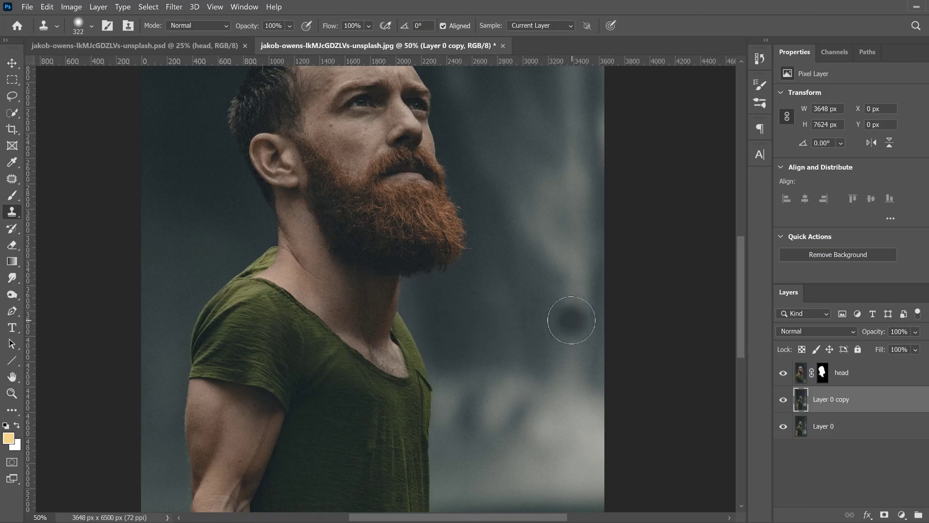
pyautogui.moveTo(571, 320)
pyautogui.mouseDown()
pyautogui.moveTo(446, 321)
pyautogui.moveTo(459, 282)
pyautogui.moveTo(458, 185)
pyautogui.moveTo(482, 300)
pyautogui.moveTo(493, 321)
pyautogui.moveTo(516, 314)
pyautogui.moveTo(404, 275)
pyautogui.moveTo(459, 170)
pyautogui.moveTo(484, 256)
pyautogui.moveTo(570, 348)
pyautogui.moveTo(578, 331)
pyautogui.moveTo(358, 311)
pyautogui.moveTo(469, 315)
pyautogui.moveTo(407, 275)
pyautogui.moveTo(419, 236)
pyautogui.moveTo(474, 155)
pyautogui.moveTo(444, 91)
pyautogui.moveTo(458, 156)
pyautogui.moveTo(442, 241)
pyautogui.moveTo(497, 330)
pyautogui.moveTo(475, 123)
pyautogui.moveTo(480, 279)
pyautogui.moveTo(463, 329)
pyautogui.moveTo(489, 356)
pyautogui.mouseUp()
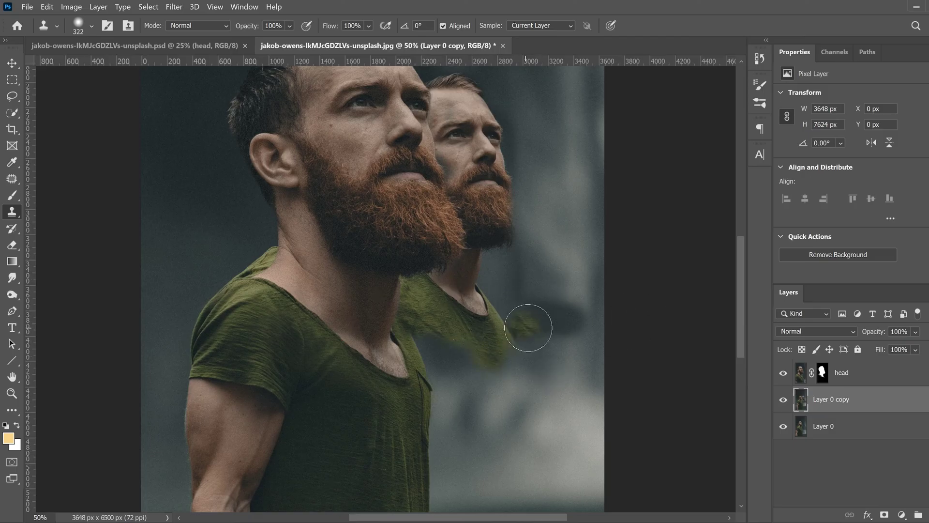
pyautogui.hotkey('ctrl', 'z')
pyautogui.hotkey('ctrl', 'z')
pyautogui.hotkey('ctrl', 'z')
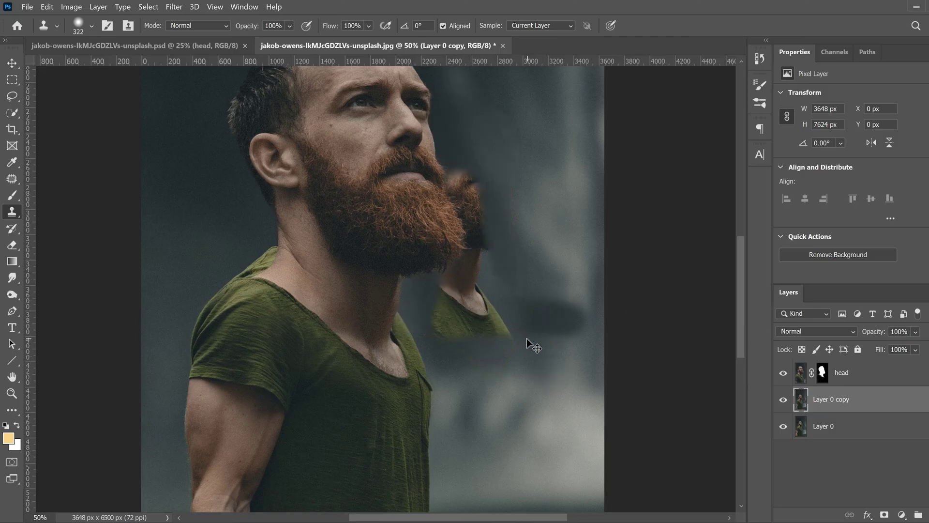
pyautogui.hotkey('ctrl', 'z')
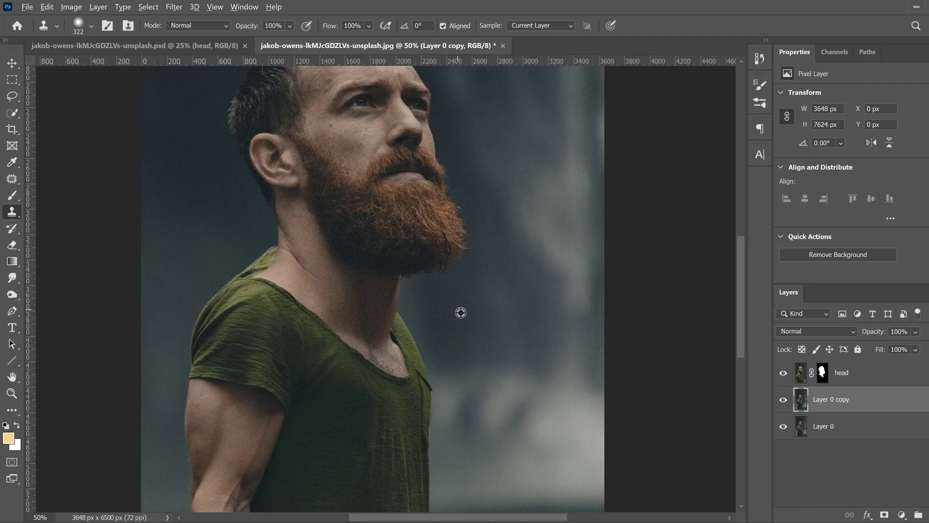
# Step: Clone the adjacent background over the protruding edge of the original shirt and neck at the front collar
pyautogui.keyDown('alt'); pyautogui.click(458, 332); pyautogui.keyUp('alt')
pyautogui.click(394, 314)
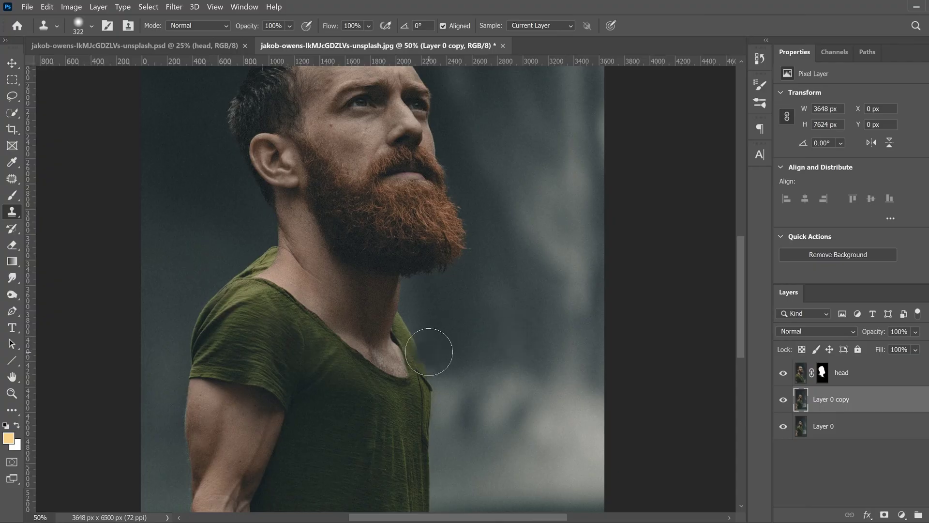
pyautogui.click(409, 336)
pyautogui.moveTo(409, 336)
pyautogui.mouseDown()
pyautogui.moveTo(396, 308)
pyautogui.moveTo(422, 355)
pyautogui.moveTo(401, 299)
pyautogui.moveTo(430, 359)
pyautogui.moveTo(427, 386)
pyautogui.moveTo(408, 372)
pyautogui.moveTo(404, 359)
pyautogui.moveTo(416, 357)
pyautogui.moveTo(419, 373)
pyautogui.moveTo(400, 362)
pyautogui.moveTo(425, 378)
pyautogui.moveTo(410, 370)
pyautogui.moveTo(428, 355)
pyautogui.moveTo(416, 361)
pyautogui.moveTo(405, 354)
pyautogui.moveTo(425, 384)
pyautogui.moveTo(415, 363)
pyautogui.mouseUp()
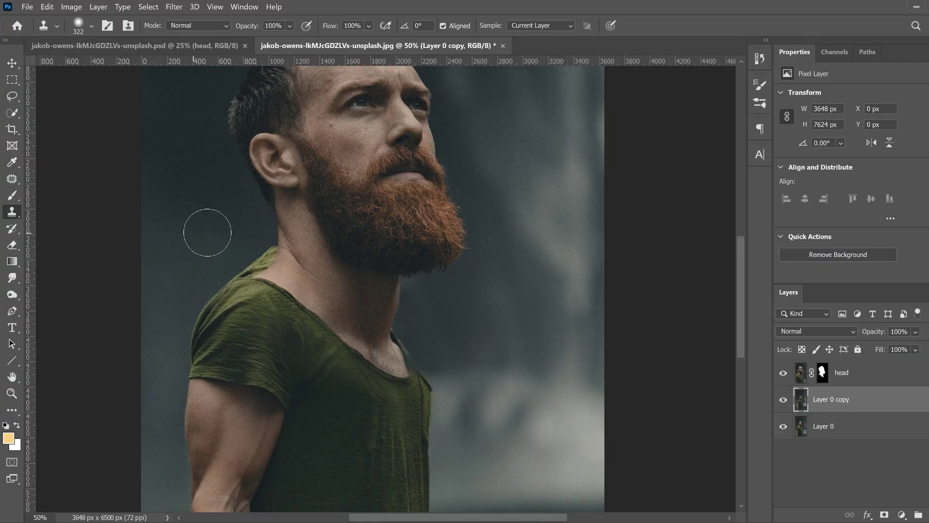
# Step: Clone nearby background over the raised collar behind the neck and along the back shoulder, undoing stray stamps on the shirt
pyautogui.keyDown('alt'); pyautogui.click(221, 258); pyautogui.keyUp('alt')
pyautogui.moveTo(228, 249)
pyautogui.mouseDown()
pyautogui.moveTo(262, 245)
pyautogui.moveTo(268, 255)
pyautogui.moveTo(201, 291)
pyautogui.moveTo(252, 245)
pyautogui.moveTo(223, 259)
pyautogui.moveTo(243, 244)
pyautogui.moveTo(197, 272)
pyautogui.moveTo(199, 298)
pyautogui.mouseUp()
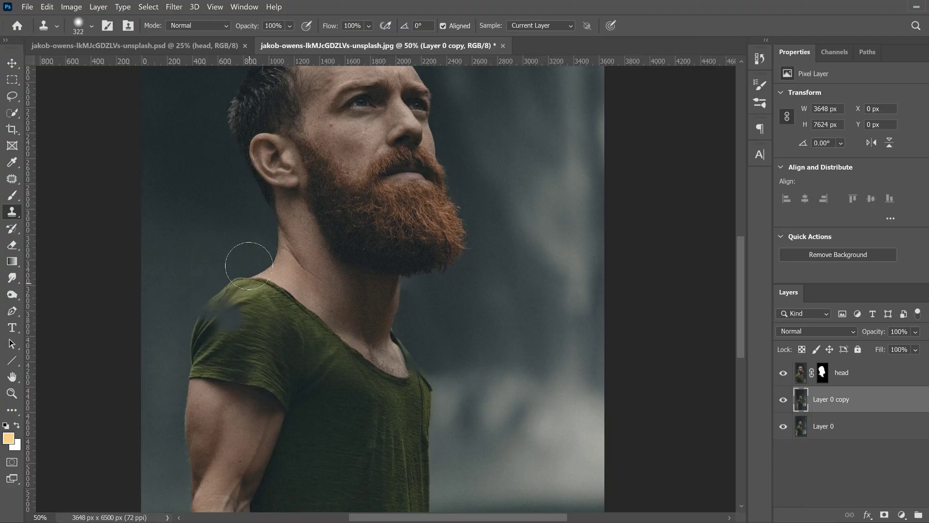
pyautogui.click(221, 318)
pyautogui.hotkey('ctrl', 'z')
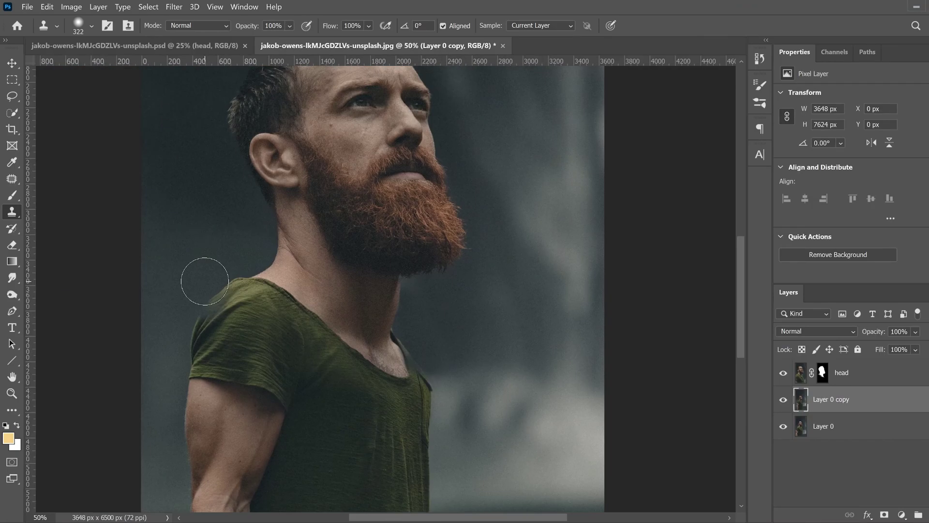
pyautogui.click(411, 368)
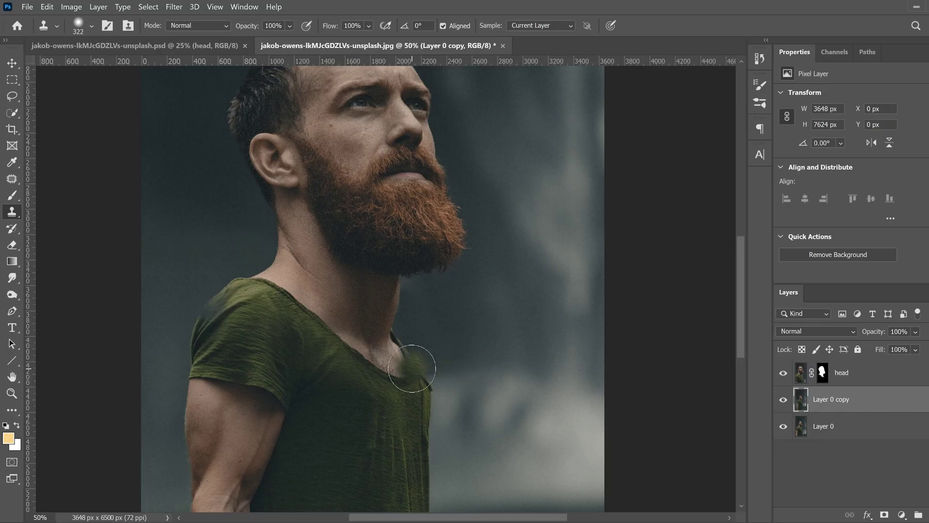
pyautogui.hotkey('ctrl', 'z')
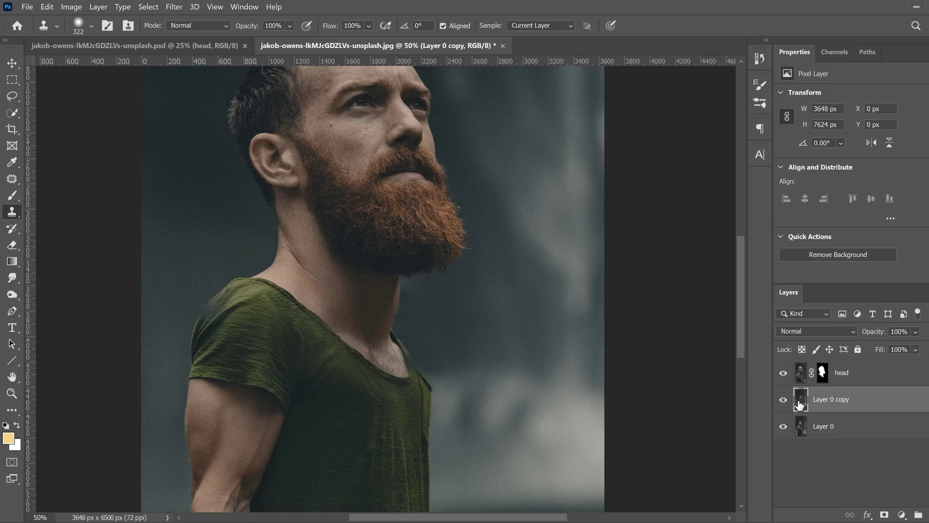
# Step: Add a layer mask to Layer 0 copy and restore the back shoulder's shirt edge with a 174 px, 81% hardness brush
pyautogui.click(884, 514)
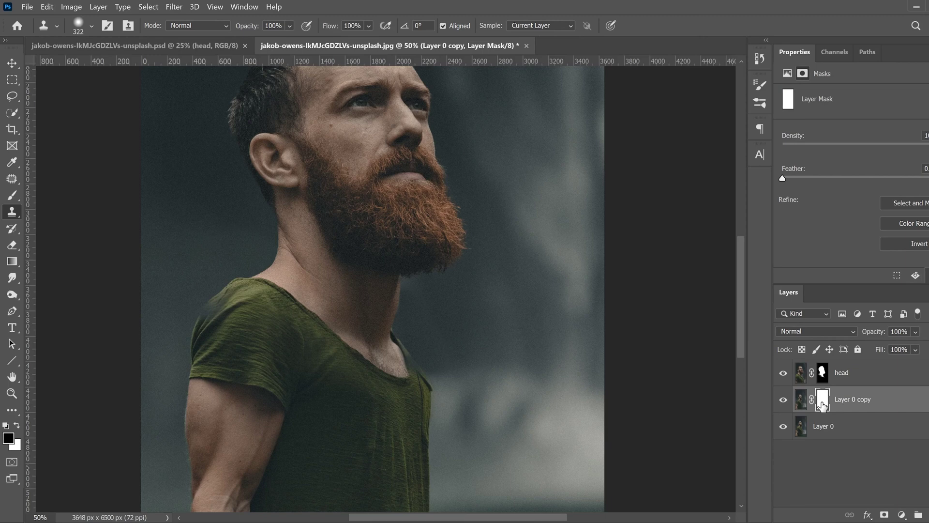
pyautogui.click(12, 195)
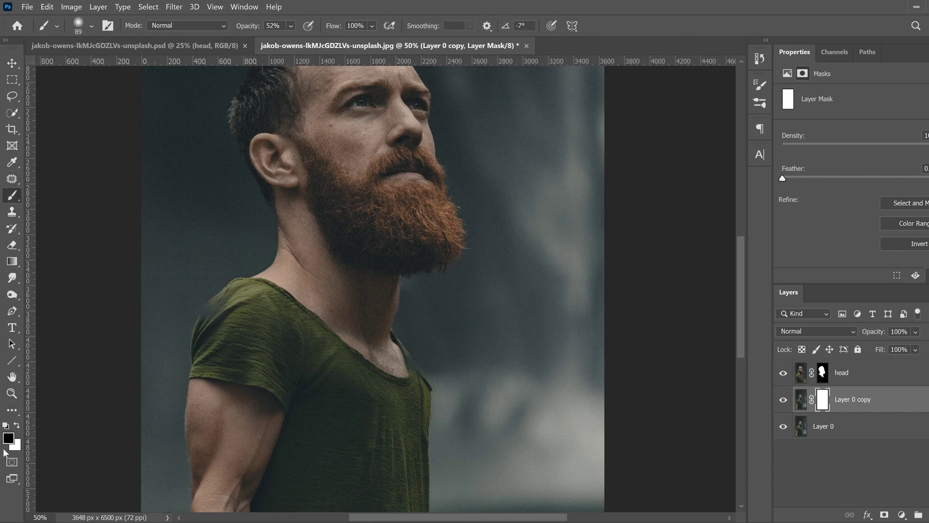
pyautogui.click(91, 25)
pyautogui.moveTo(107, 67); pyautogui.dragTo(114, 67)
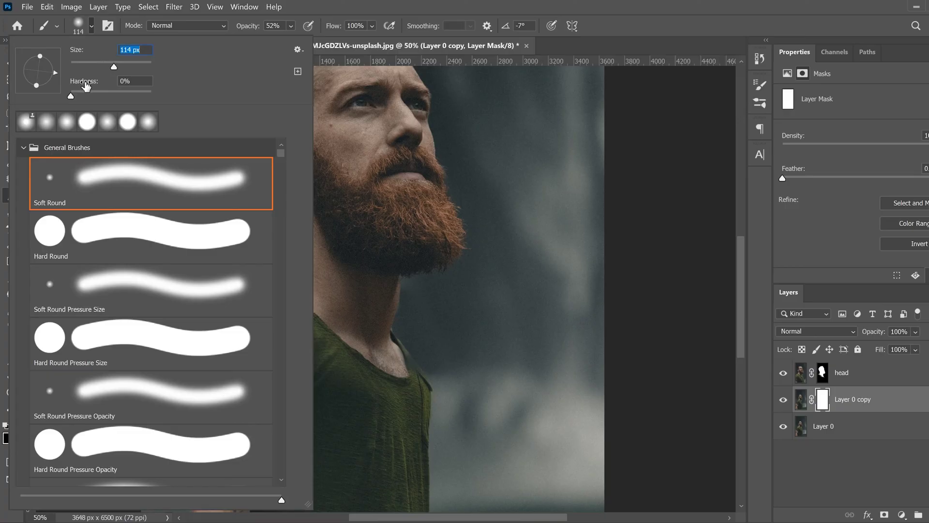
pyautogui.moveTo(71, 96); pyautogui.dragTo(86, 97)
pyautogui.moveTo(114, 66); pyautogui.dragTo(127, 67)
pyautogui.press('Return')
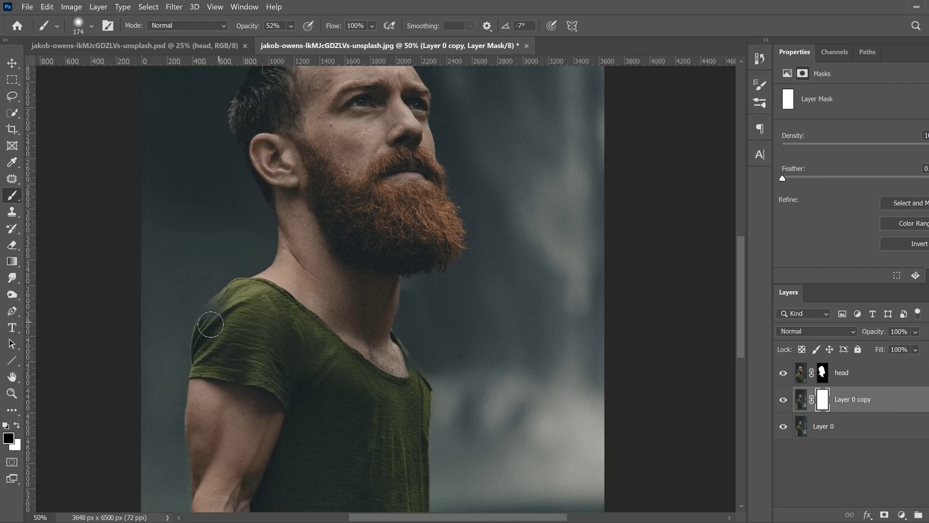
pyautogui.click(92, 27)
pyautogui.moveTo(85, 97); pyautogui.dragTo(137, 97)
pyautogui.press('Return')
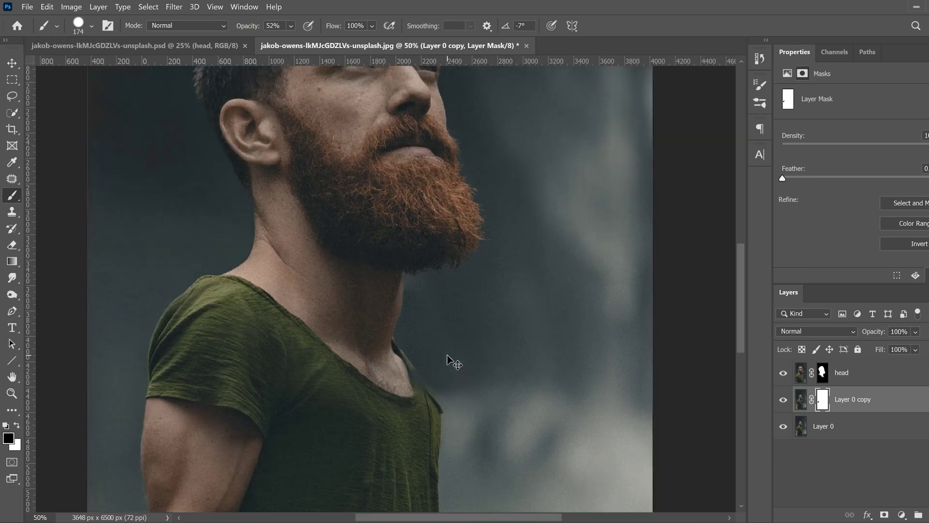
# Step: Restore the shirt edge between the front collar and pocket on the copy's mask with a small 81% hardness brush
pyautogui.scroll(2, 450, 361)
pyautogui.scroll(-1, 447, 353)
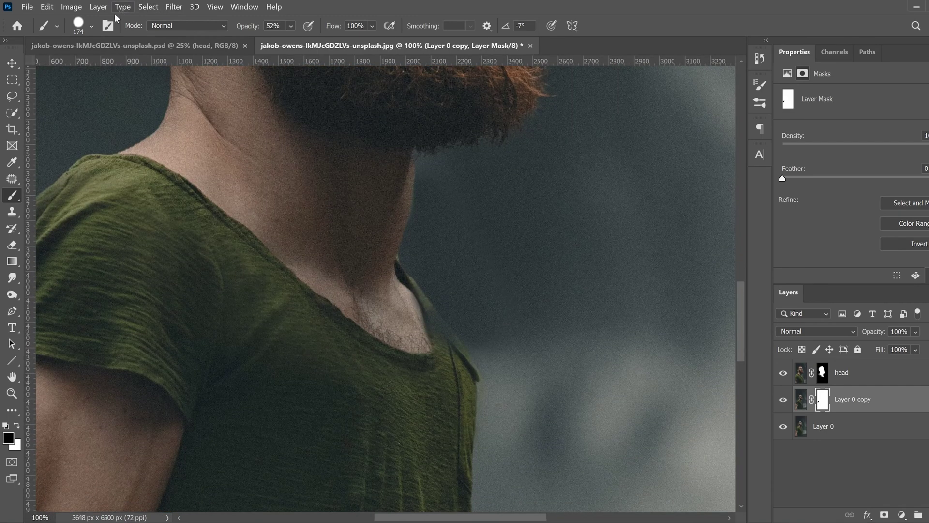
pyautogui.click(91, 25)
pyautogui.moveTo(104, 66); pyautogui.dragTo(81, 66)
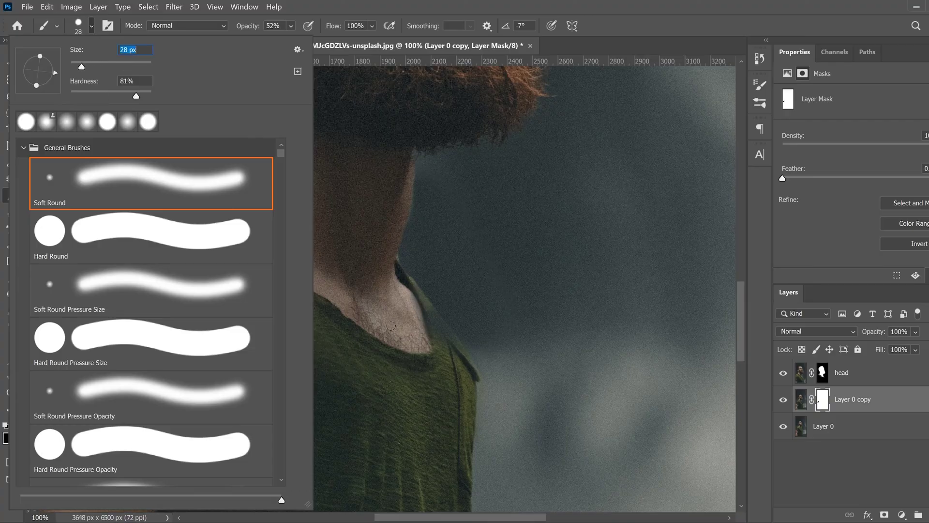
pyautogui.press('Return')
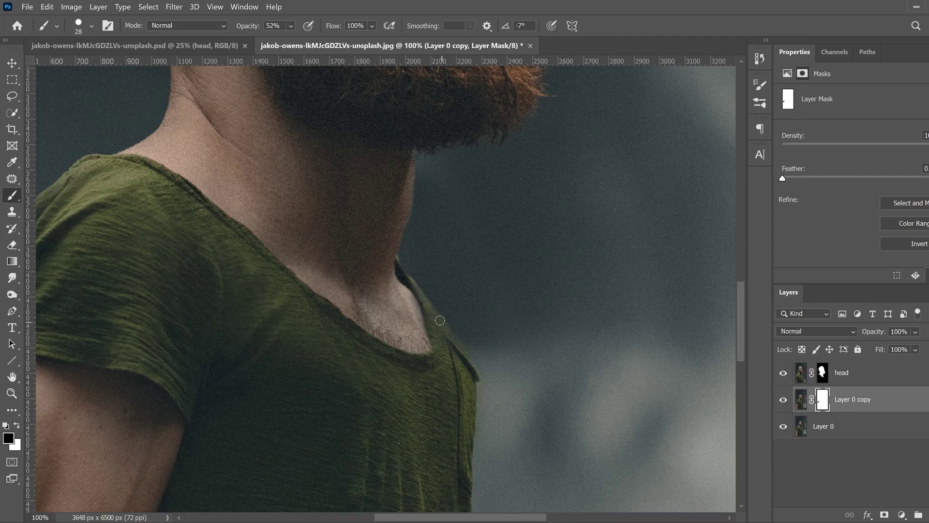
pyautogui.click(89, 27)
pyautogui.moveTo(84, 67); pyautogui.dragTo(93, 67)
pyautogui.press('Return')
pyautogui.moveTo(443, 330); pyautogui.dragTo(472, 377)
# Step: Refine the mask along the upper front collar with a 25 px, 81% hardness brush
pyautogui.click(91, 26)
pyautogui.moveTo(89, 65); pyautogui.dragTo(80, 66)
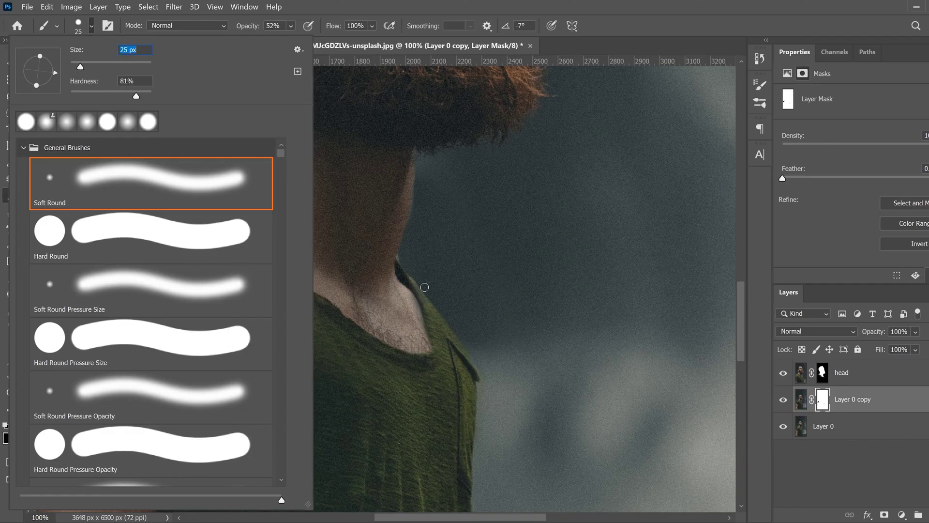
pyautogui.click(414, 285)
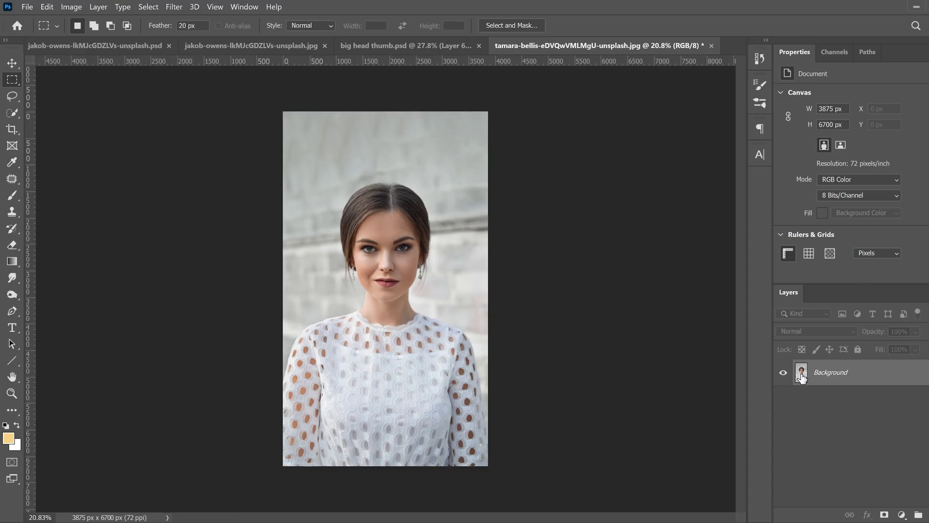
# Step: Cut the woman out with a layer mask on a duplicate of her portrait's Background layer, and hide the original
pyautogui.hotkey('ctrl', 'j')
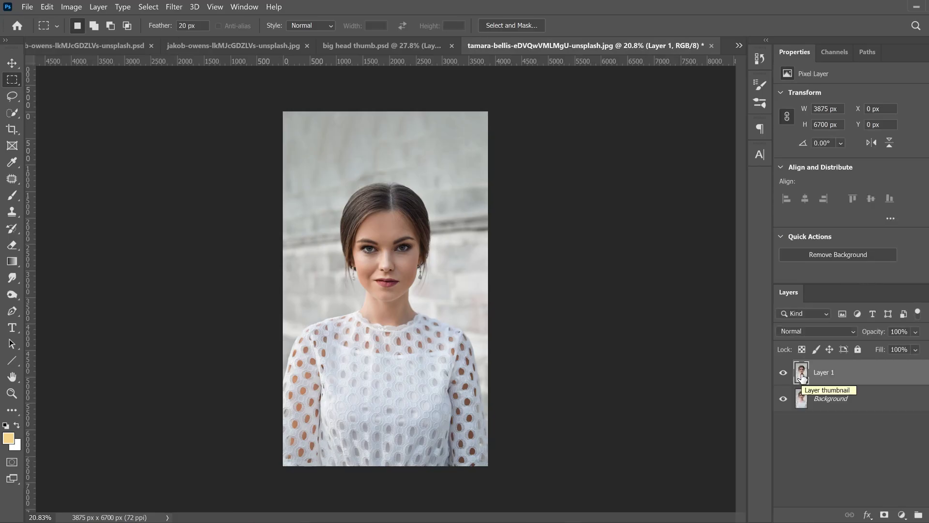
pyautogui.click(12, 113)
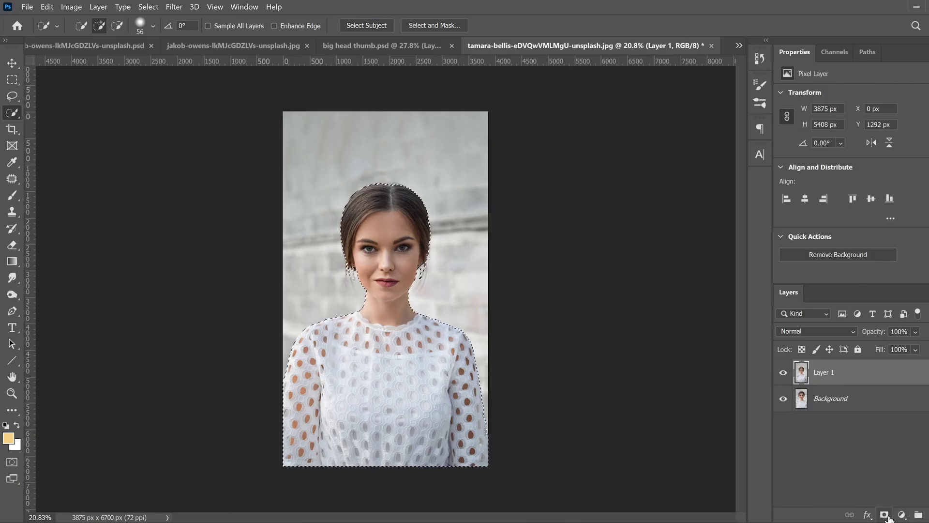
pyautogui.click(884, 514)
pyautogui.click(783, 399)
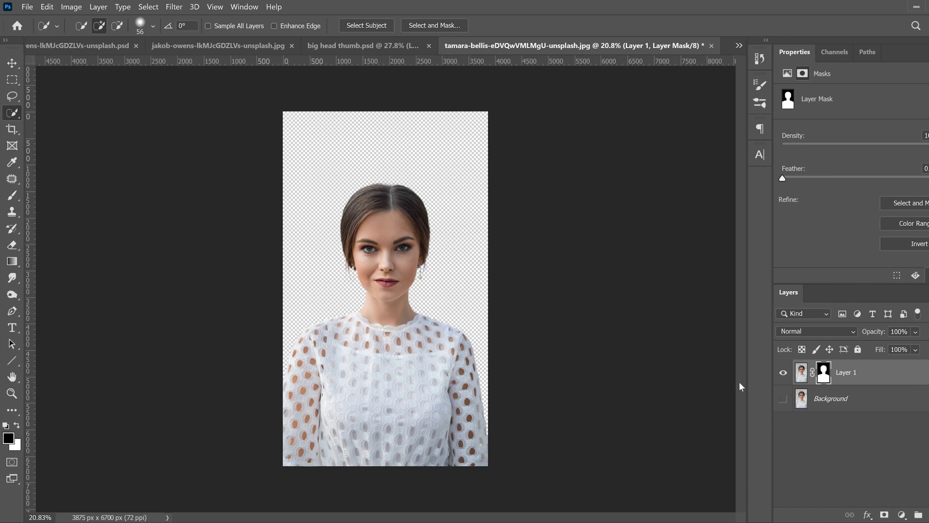
# Step: Mask out the woman's body below the neck on Layer 1 with a black 1102 px brush at 100% opacity
pyautogui.click(14, 198)
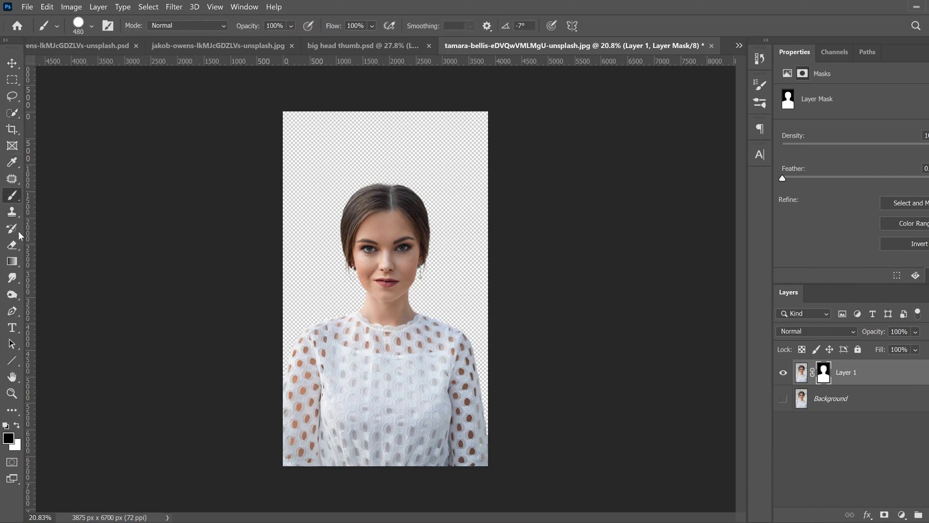
pyautogui.click(92, 26)
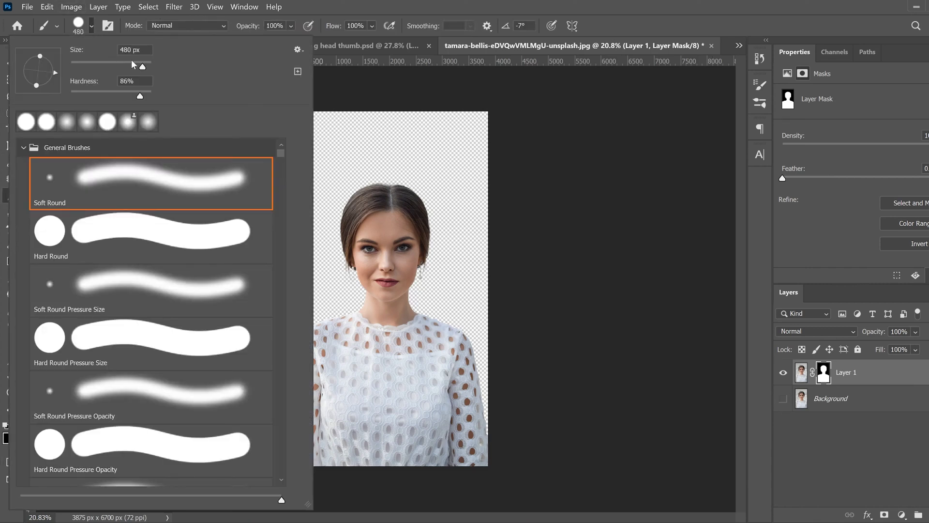
pyautogui.moveTo(142, 65); pyautogui.dragTo(145, 66)
pyautogui.moveTo(455, 361)
pyautogui.mouseDown()
pyautogui.moveTo(285, 410)
pyautogui.moveTo(450, 407)
pyautogui.moveTo(331, 421)
pyautogui.moveTo(295, 473)
pyautogui.moveTo(370, 470)
pyautogui.moveTo(427, 424)
pyautogui.moveTo(287, 385)
pyautogui.moveTo(385, 378)
pyautogui.moveTo(339, 344)
pyautogui.moveTo(385, 348)
pyautogui.mouseUp()
pyautogui.hotkey('ctrl', '+')
pyautogui.hotkey('ctrl', '+')
pyautogui.hotkey('ctrl', '+')
pyautogui.hotkey('ctrl', '+')
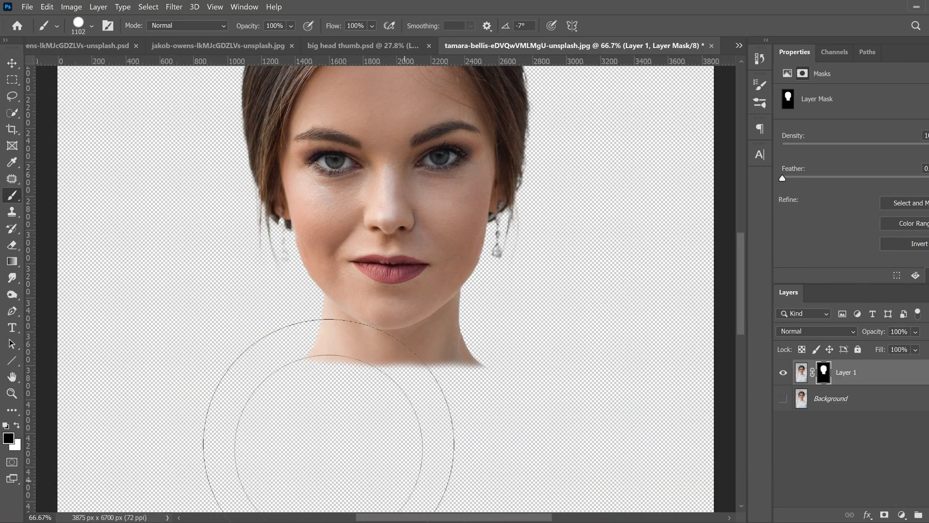
# Step: Mask out the woman's neck below the chin on Layer 1 with a 291 px brush at 72% hardness
pyautogui.click(91, 25)
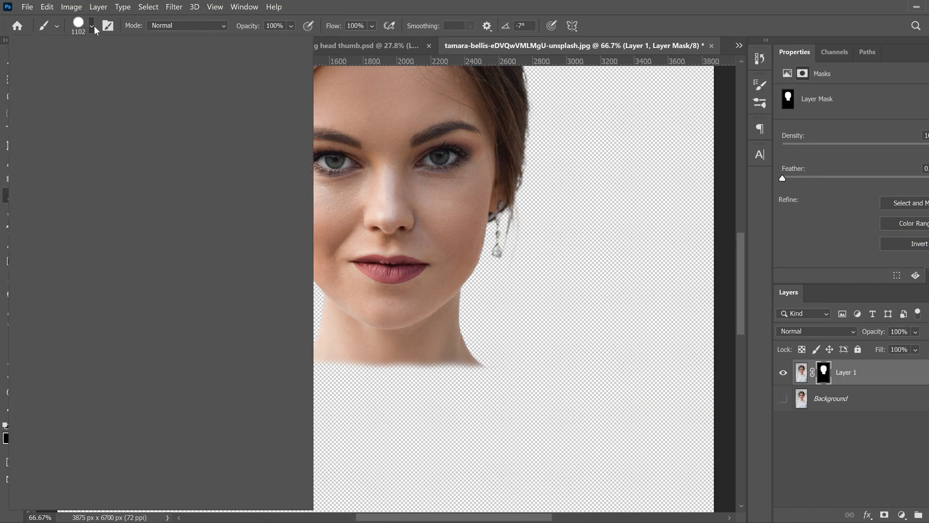
pyautogui.moveTo(143, 67); pyautogui.dragTo(125, 98)
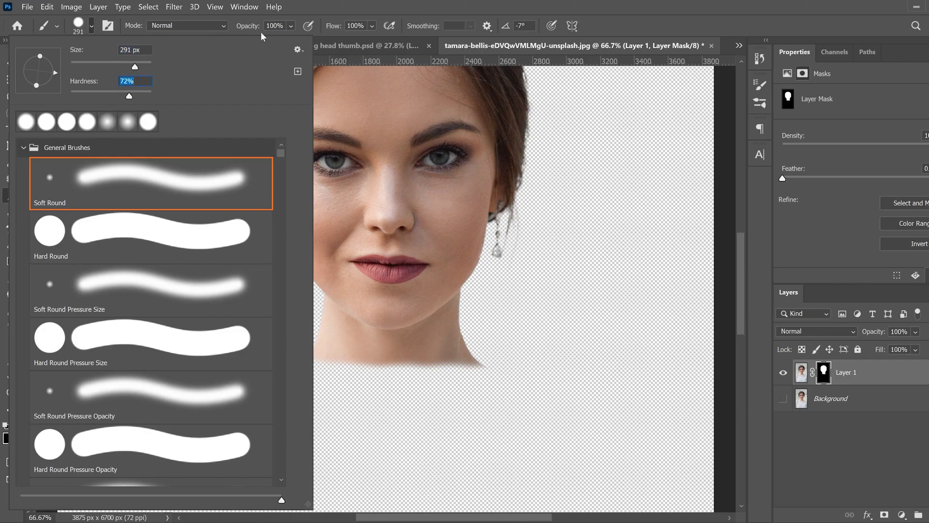
pyautogui.click(338, 7)
pyautogui.moveTo(336, 379)
pyautogui.mouseDown()
pyautogui.moveTo(294, 315)
pyautogui.moveTo(355, 347)
pyautogui.moveTo(398, 353)
pyautogui.moveTo(487, 304)
pyautogui.moveTo(465, 326)
pyautogui.moveTo(468, 313)
pyautogui.moveTo(481, 304)
pyautogui.moveTo(443, 393)
pyautogui.mouseUp()
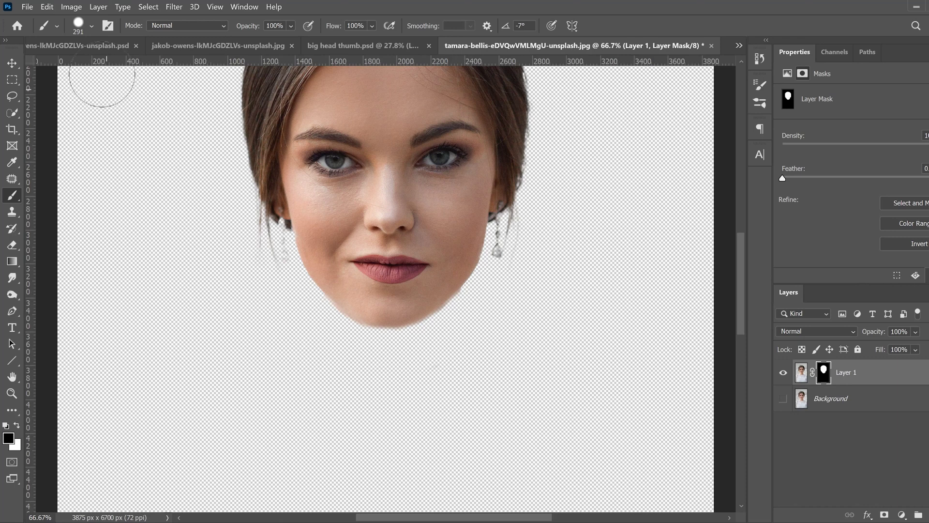
# Step: Refine the chin and jaw edge on Layer 1's mask with a harder 291 px brush, painting in white and black
pyautogui.click(92, 26)
pyautogui.moveTo(129, 92); pyautogui.dragTo(138, 92)
pyautogui.click(308, 8)
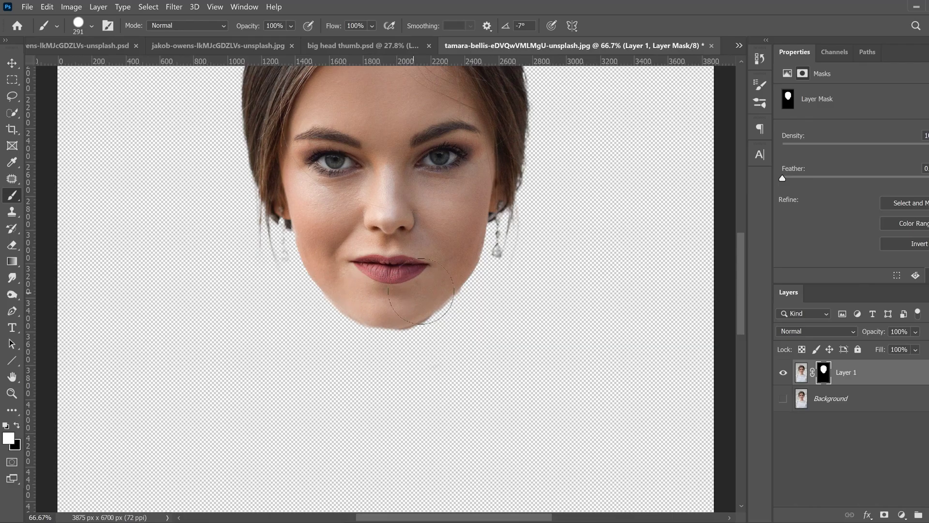
pyautogui.click(18, 425)
pyautogui.moveTo(399, 354); pyautogui.dragTo(426, 345)
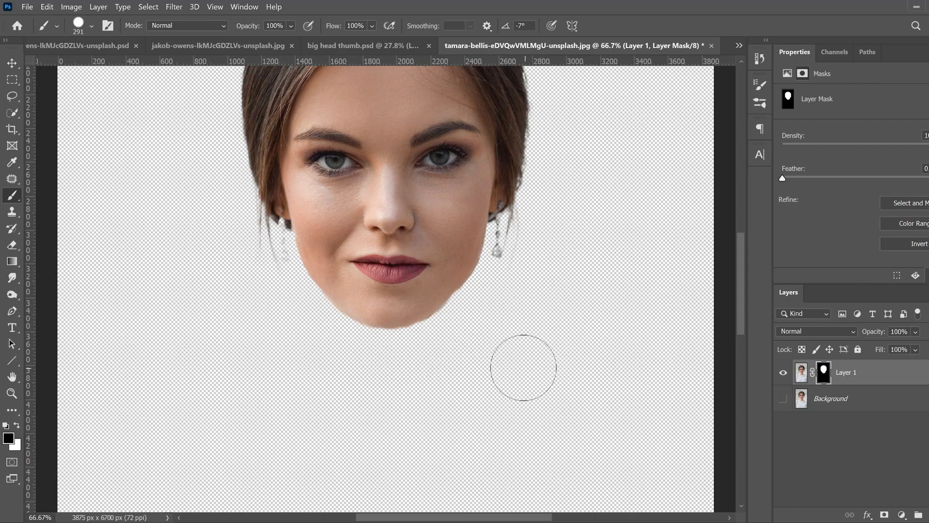
# Step: Show the Background layer and enlarge Layer 1's head proportionally to 6349 × 10978 px, positioned over the body
pyautogui.hotkey('ctrl', '-')
pyautogui.hotkey('ctrl', '-')
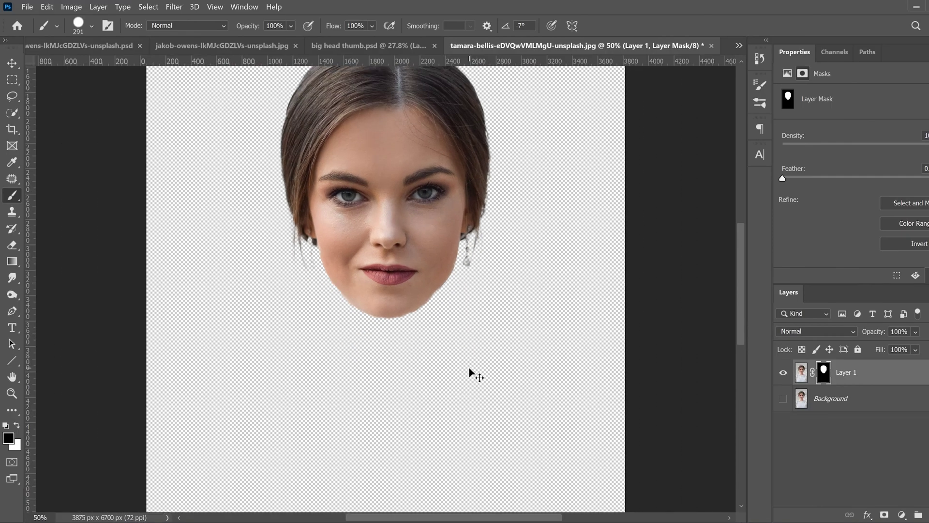
pyautogui.click(783, 398)
pyautogui.click(801, 374)
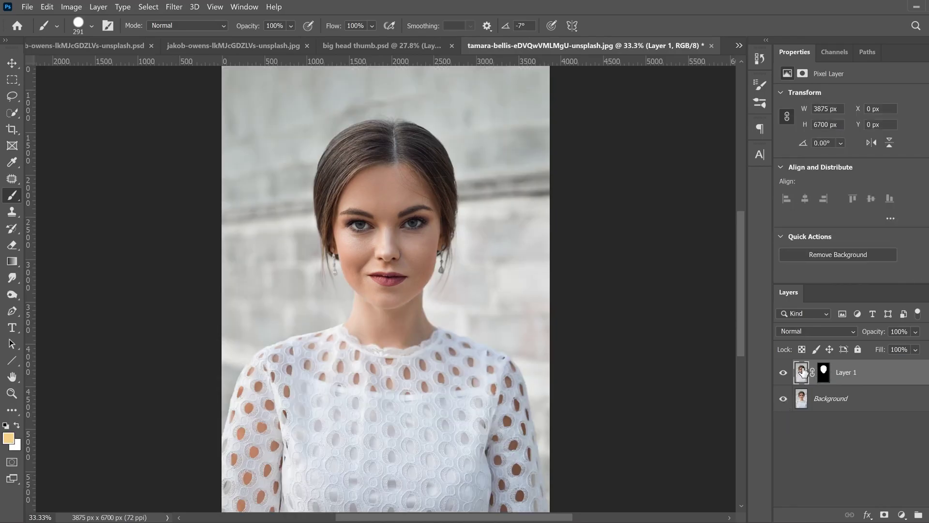
pyautogui.hotkey('ctrl', 't')
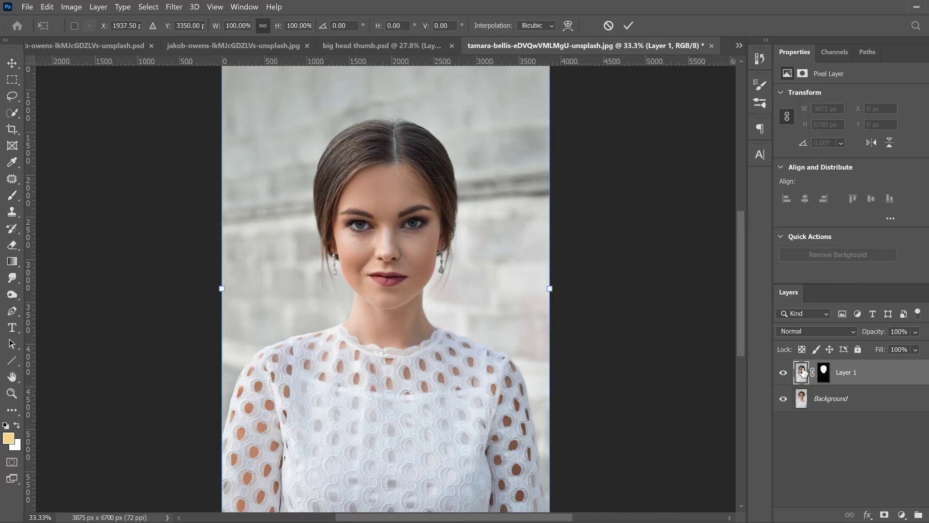
pyautogui.moveTo(195, 280); pyautogui.dragTo(125, 280)
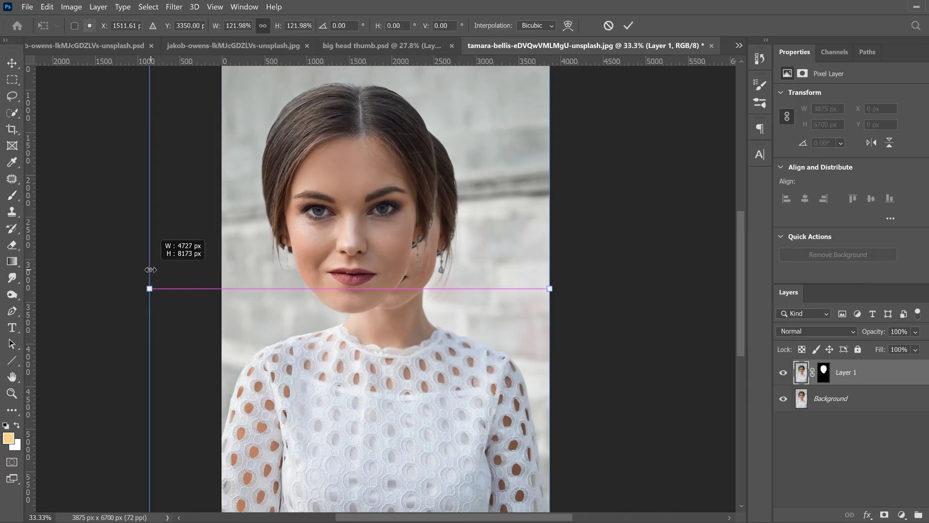
pyautogui.moveTo(547, 289); pyautogui.dragTo(705, 288)
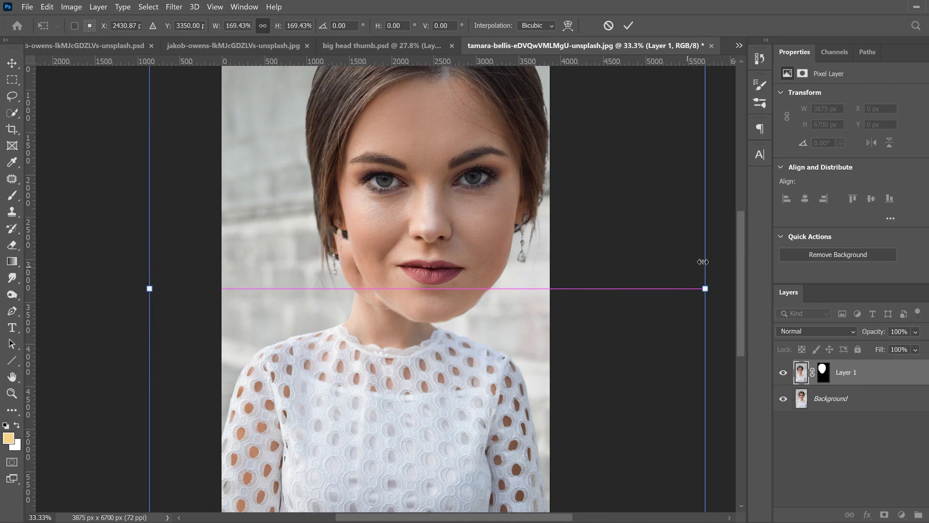
pyautogui.moveTo(440, 263); pyautogui.dragTo(381, 264)
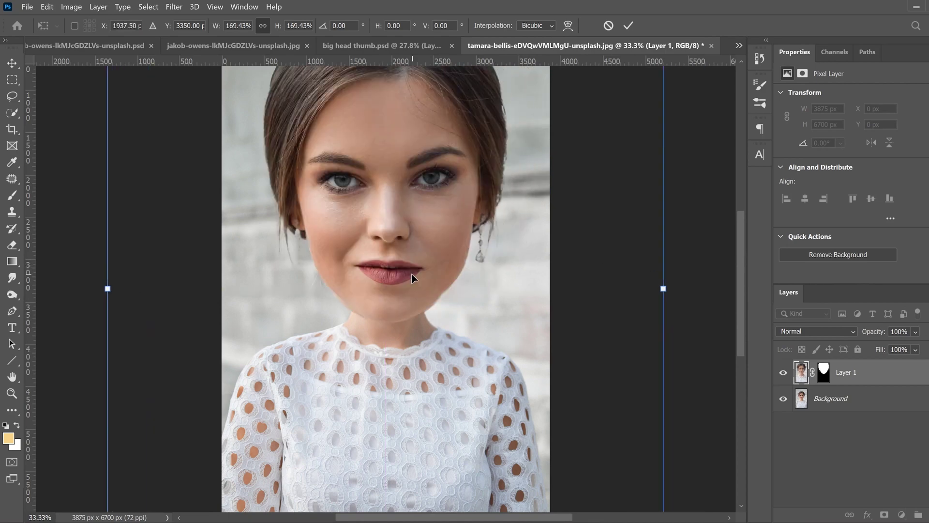
pyautogui.hotkey('ctrl', '-')
pyautogui.hotkey('ctrl', '-')
pyautogui.moveTo(524, 289); pyautogui.dragTo(514, 288)
pyautogui.click(629, 24)
pyautogui.press('b')
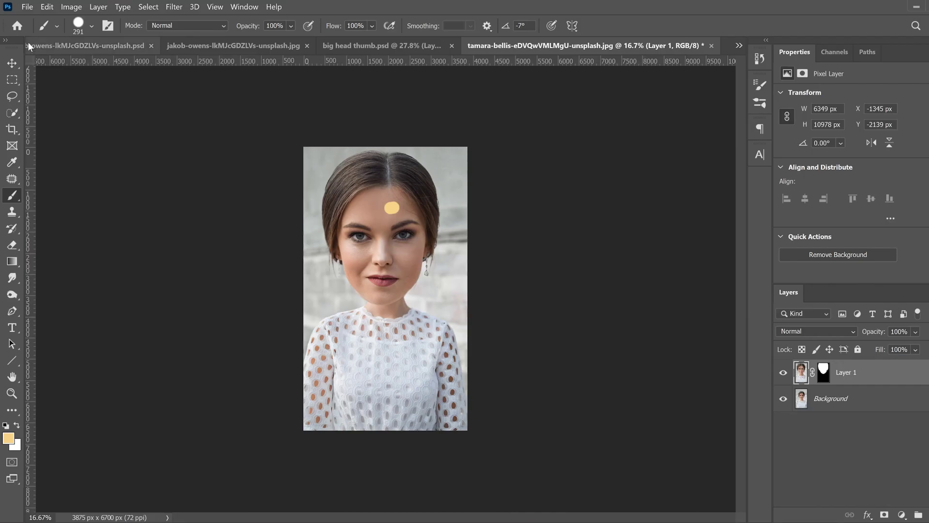
pyautogui.click(47, 7)
pyautogui.click(63, 16)
# Step: Shift the enlarged head slightly right to X -1237 px and nudge it up to about Y -2290 px above the collar
pyautogui.press('v')
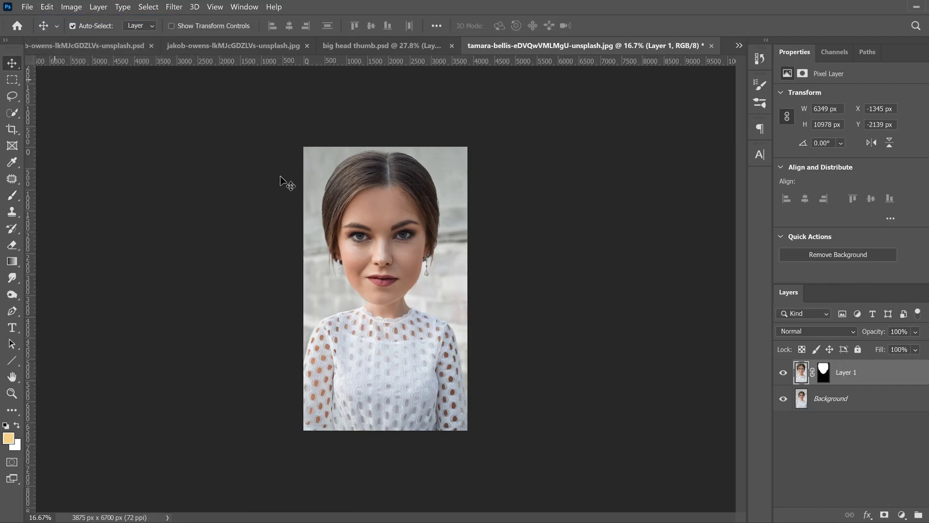
pyautogui.moveTo(389, 240); pyautogui.dragTo(398, 240)
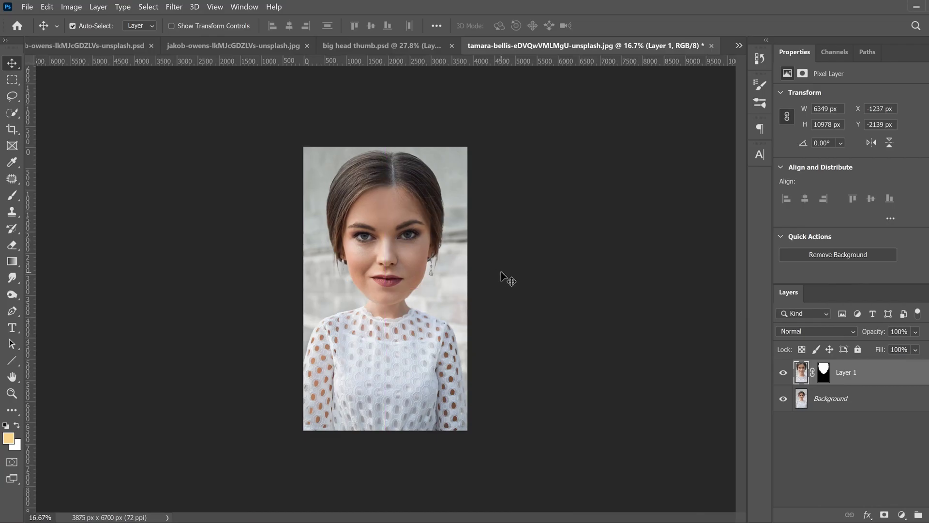
pyautogui.press('Up')
pyautogui.press('Up')
pyautogui.press('Up')
pyautogui.press('Up')
pyautogui.press('Up')
pyautogui.press('Up')
pyautogui.press('Up')
pyautogui.press('Up')
pyautogui.press('Up')
pyautogui.press('Up')
pyautogui.press('Up')
pyautogui.press('Up')
pyautogui.press('Up')
pyautogui.press('Up')
pyautogui.press('Up')
pyautogui.press('Up')
pyautogui.press('Up')
pyautogui.press('Up')
pyautogui.press('Up')
pyautogui.press('Up')
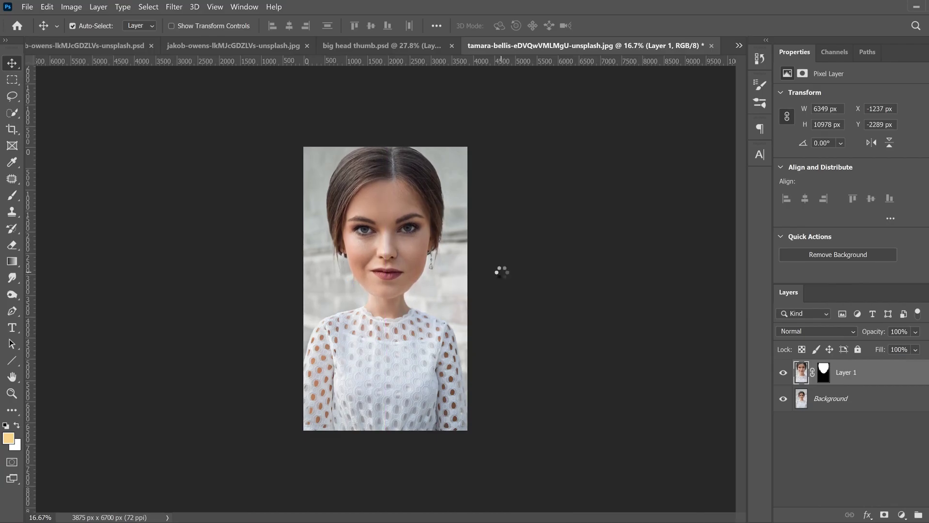
pyautogui.press('Down')
pyautogui.press('Down')
pyautogui.press('Down')
pyautogui.press('Down')
pyautogui.press('Down')
pyautogui.press('Down')
pyautogui.press('Down')
pyautogui.press('Down')
pyautogui.press('Down')
pyautogui.press('Down')
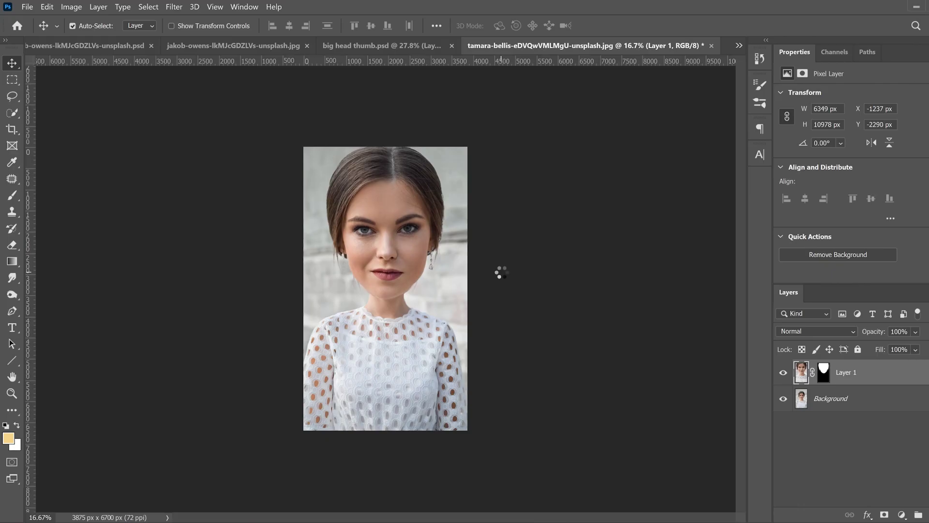